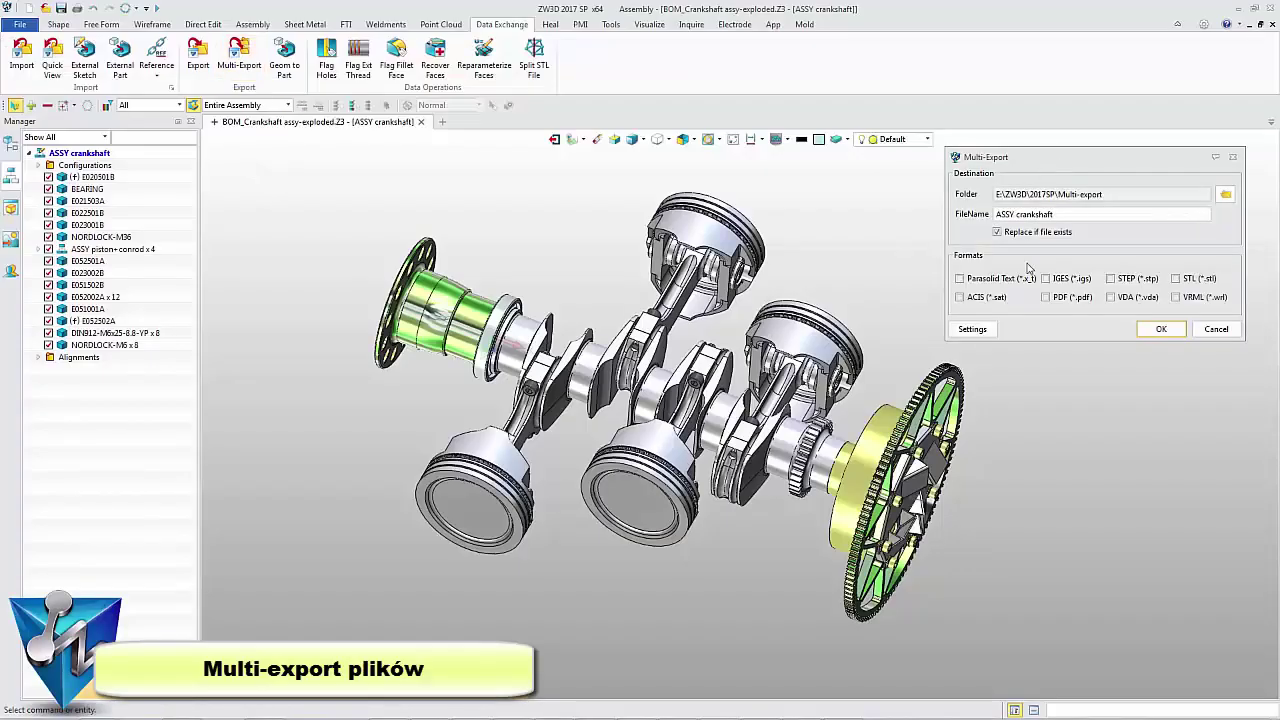
Add CATIA V5 Part to the export formats and export the crankshaft assembly as Parasolid Text and STEP.
click(972, 329)
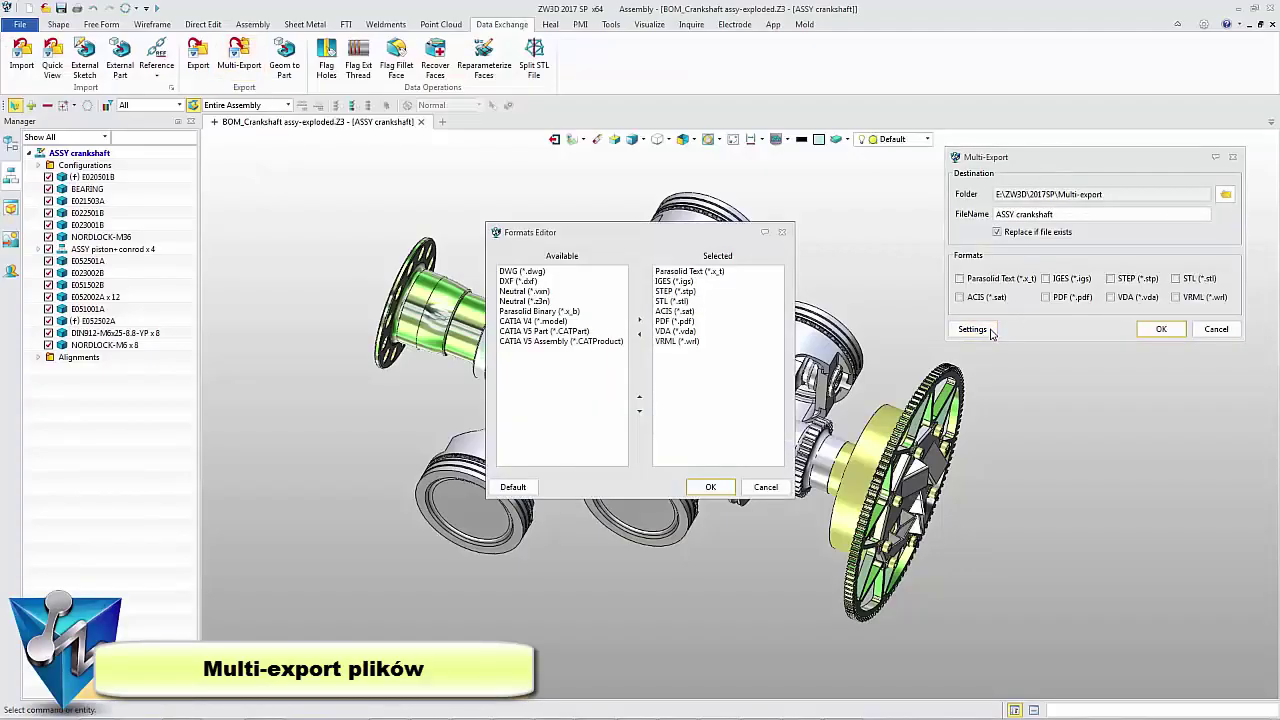
click(545, 331)
click(639, 320)
click(710, 487)
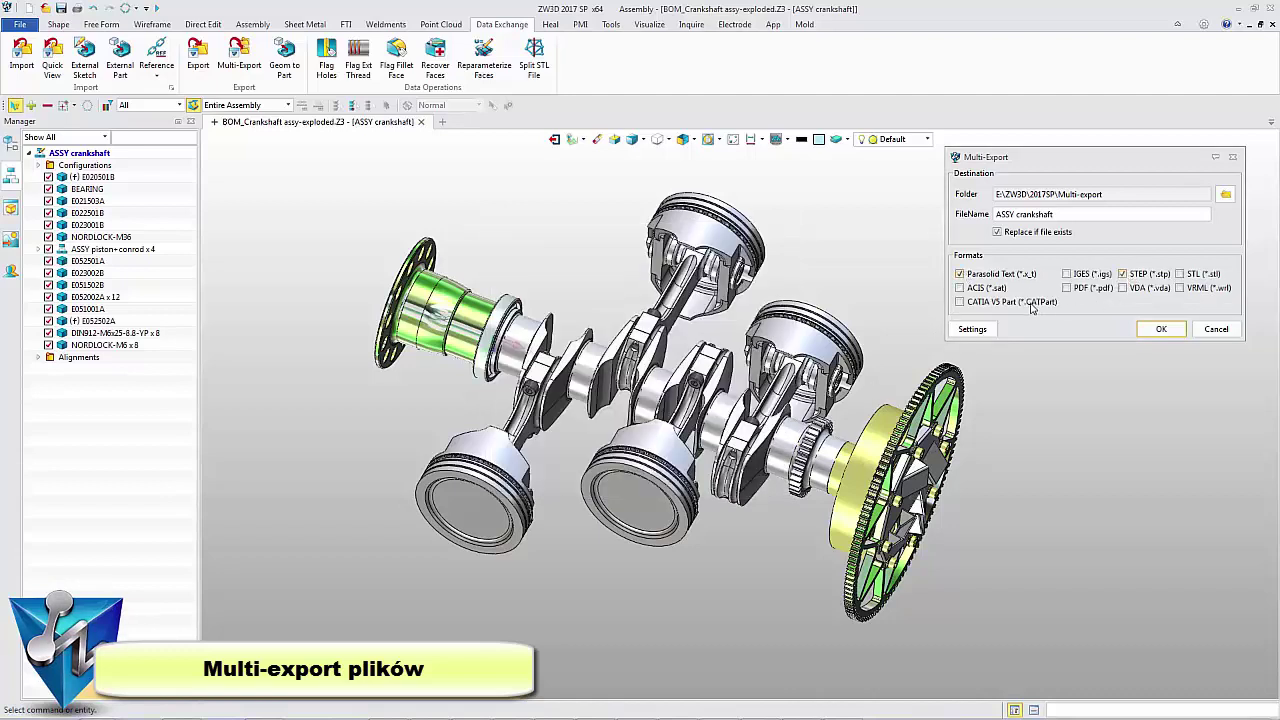
click(1160, 331)
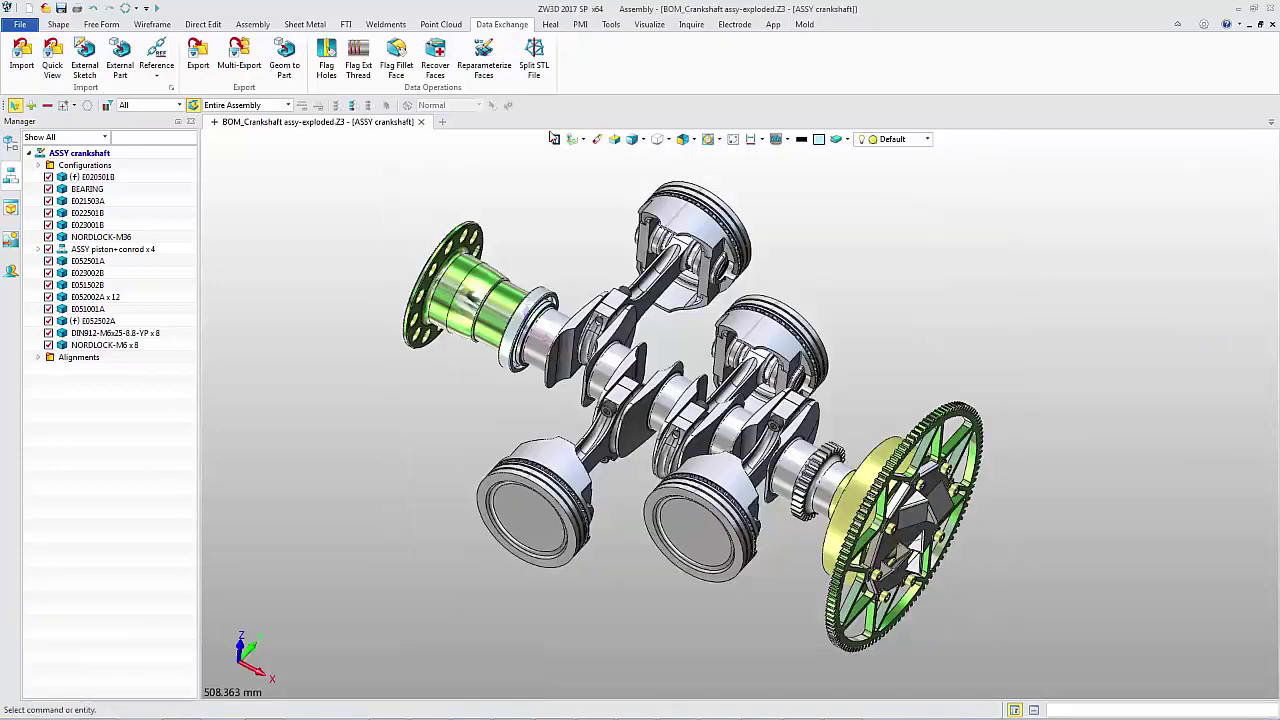
Export the seven objects from ASSY piston+conrod through E022004A as IGES files.
click(63, 187)
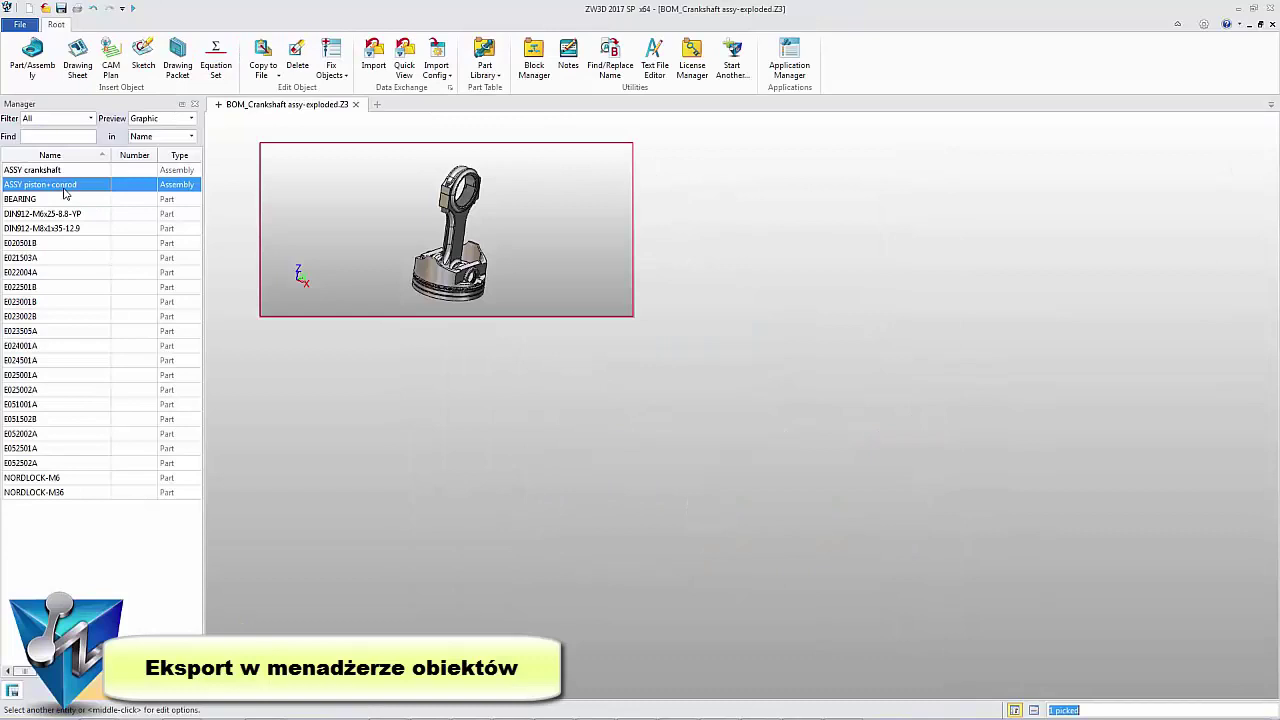
shift+click(71, 280)
right_click(85, 265)
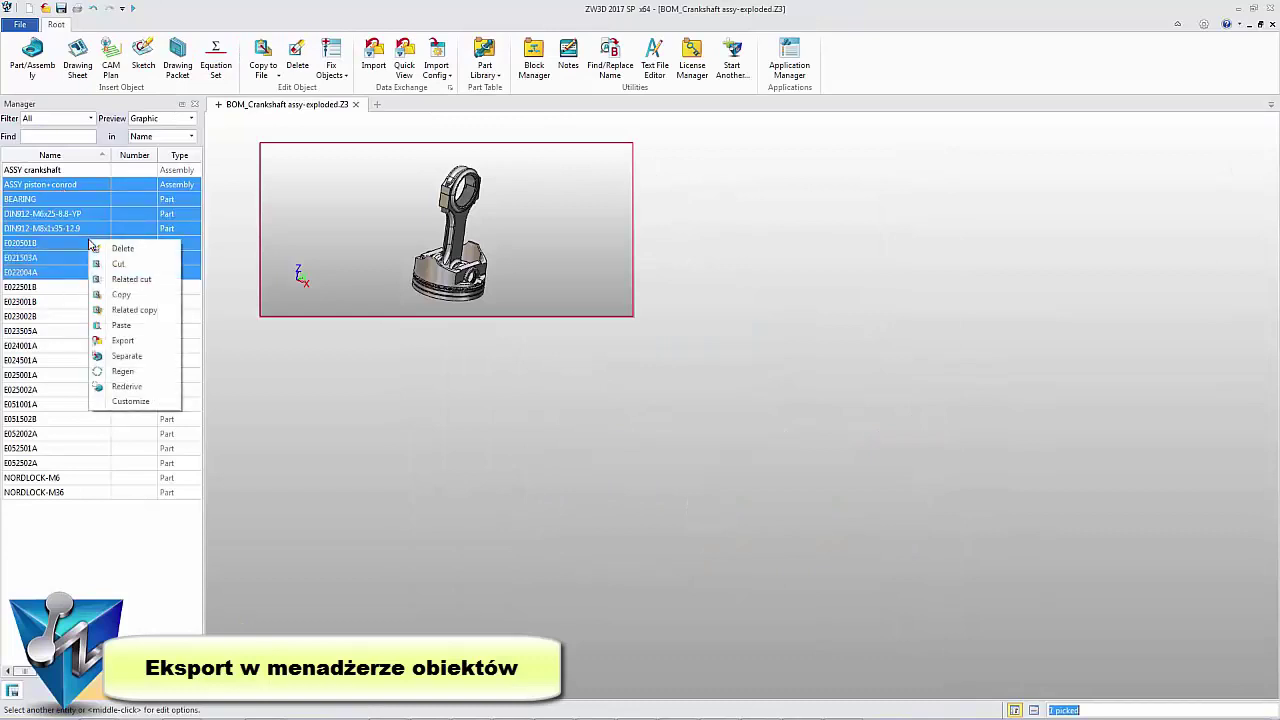
click(140, 352)
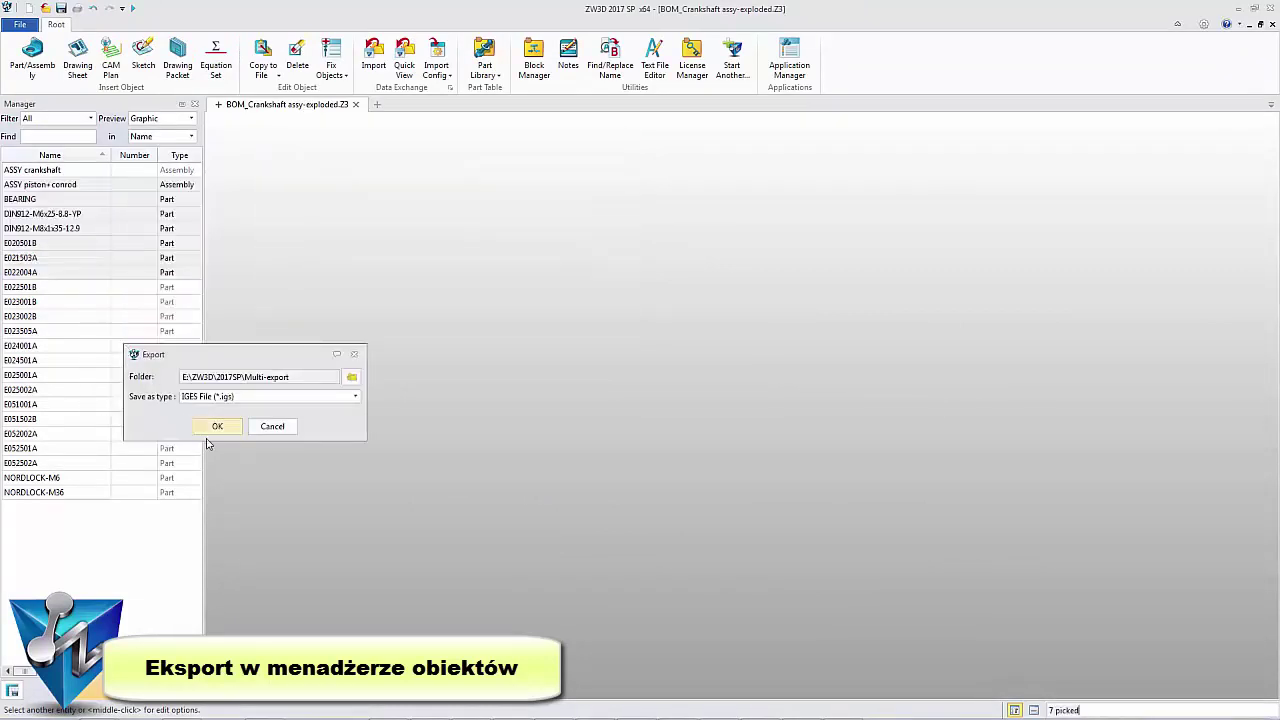
click(217, 428)
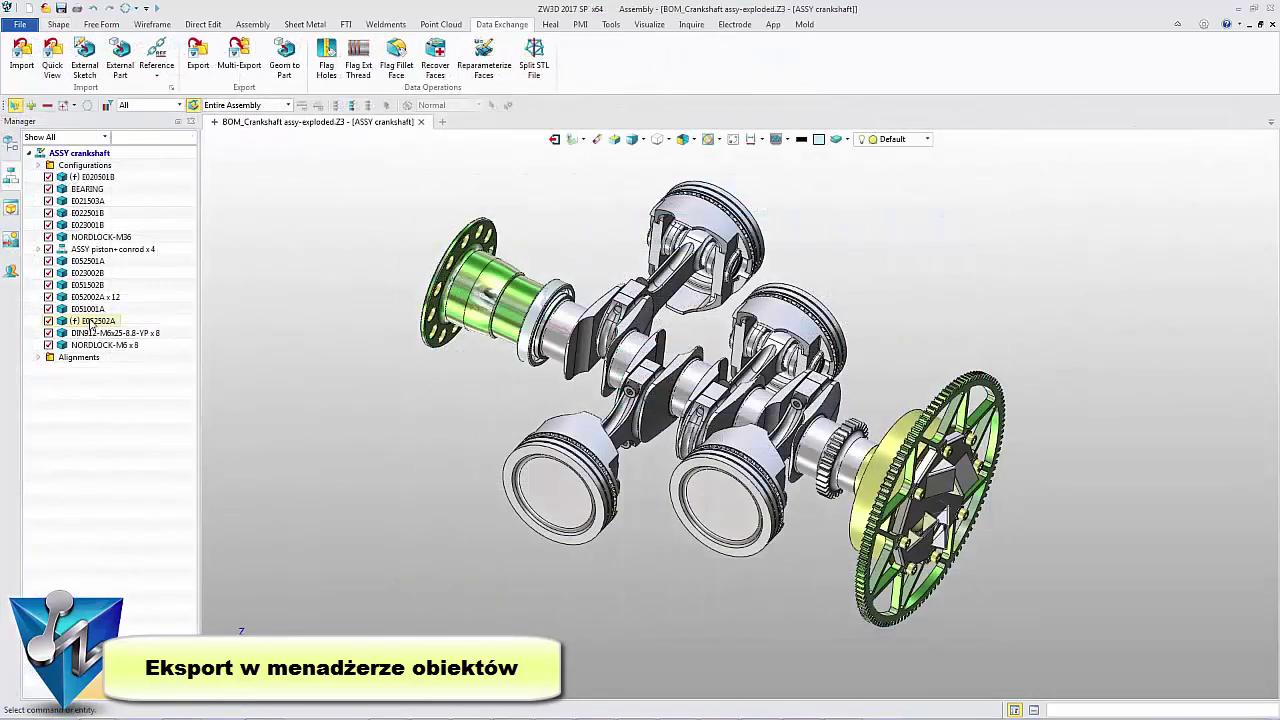
double_click(103, 322)
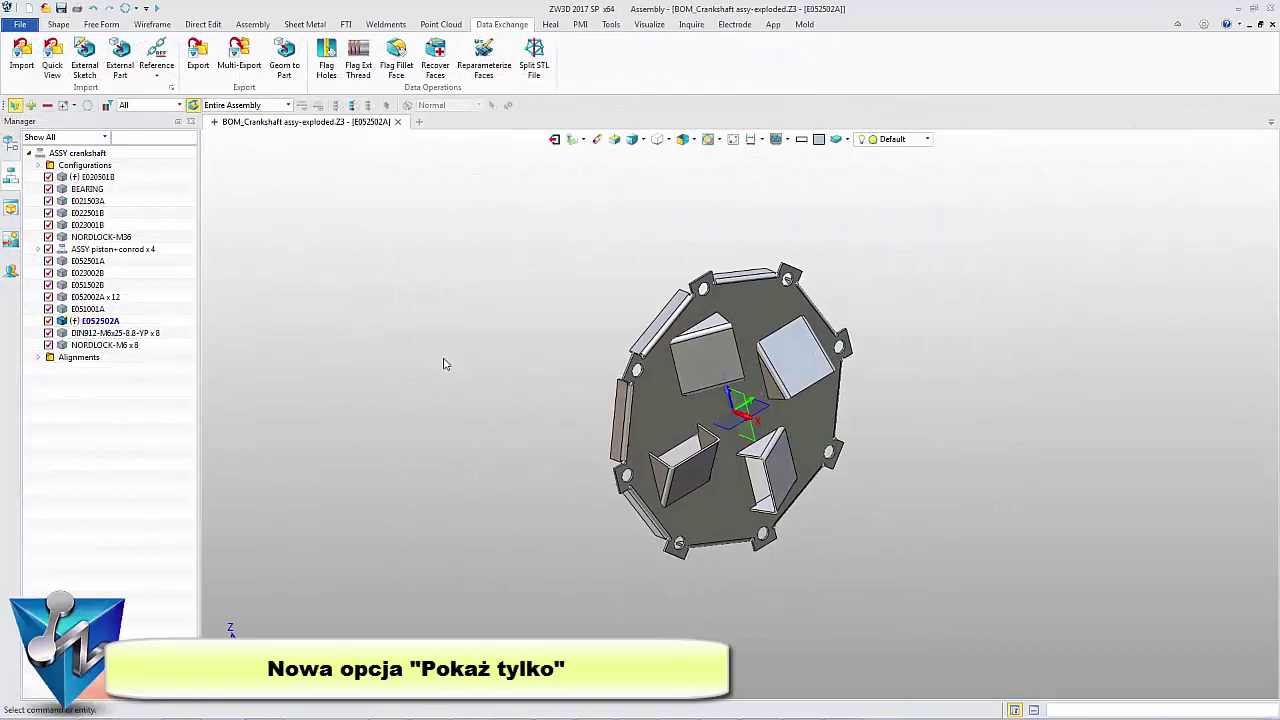
click(28, 164)
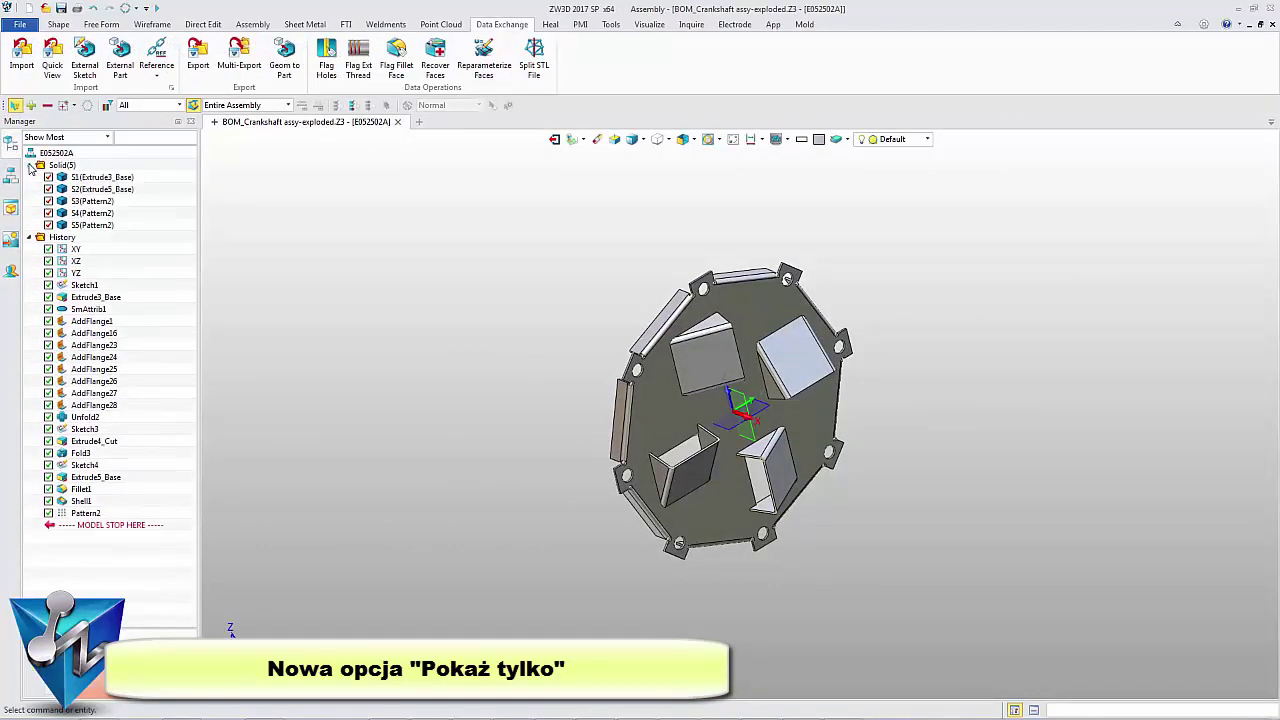
right_click(116, 182)
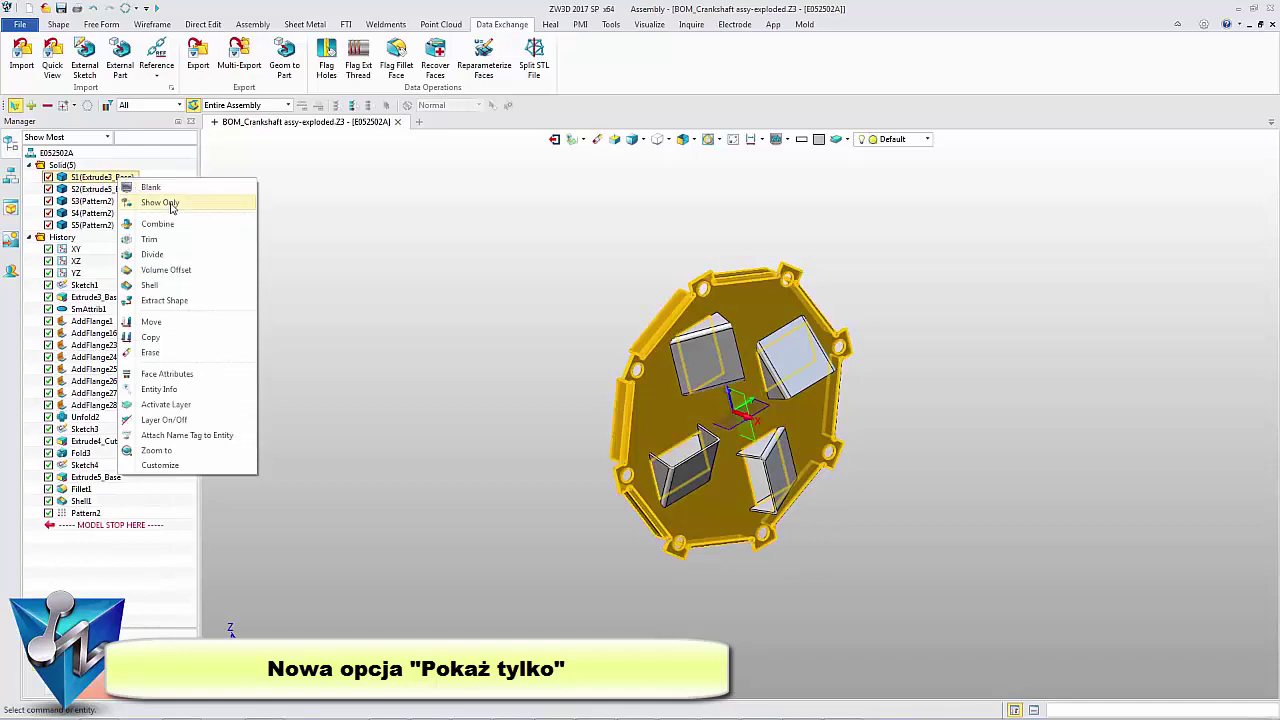
click(171, 207)
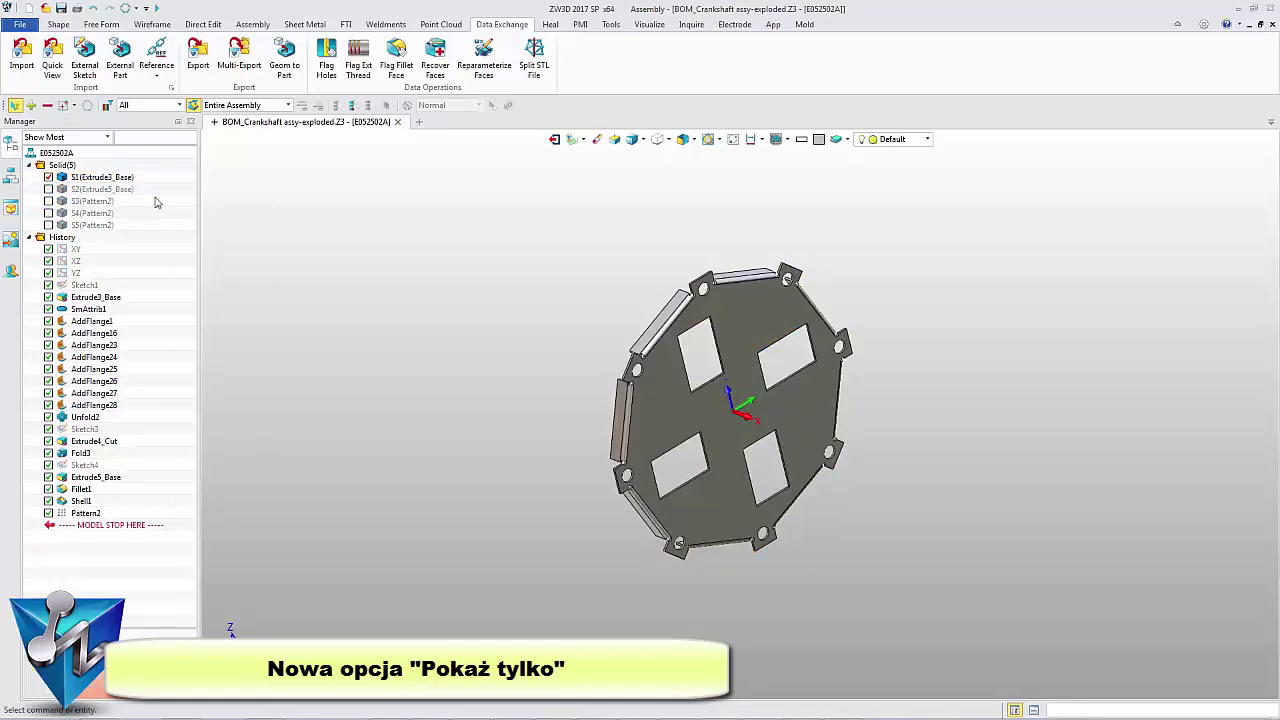
right_click(62, 165)
click(115, 199)
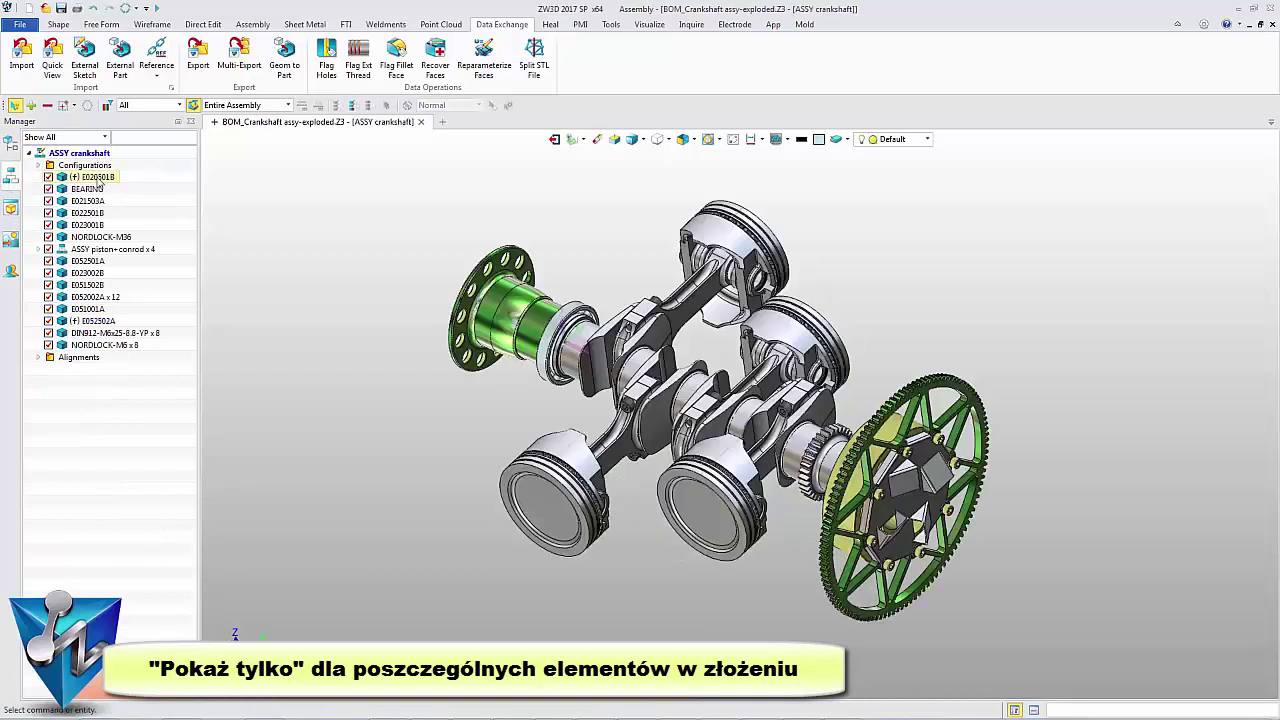
Show only the crankshaft E020301B, then unblank the two hub parts.
click(99, 178)
right_click(99, 180)
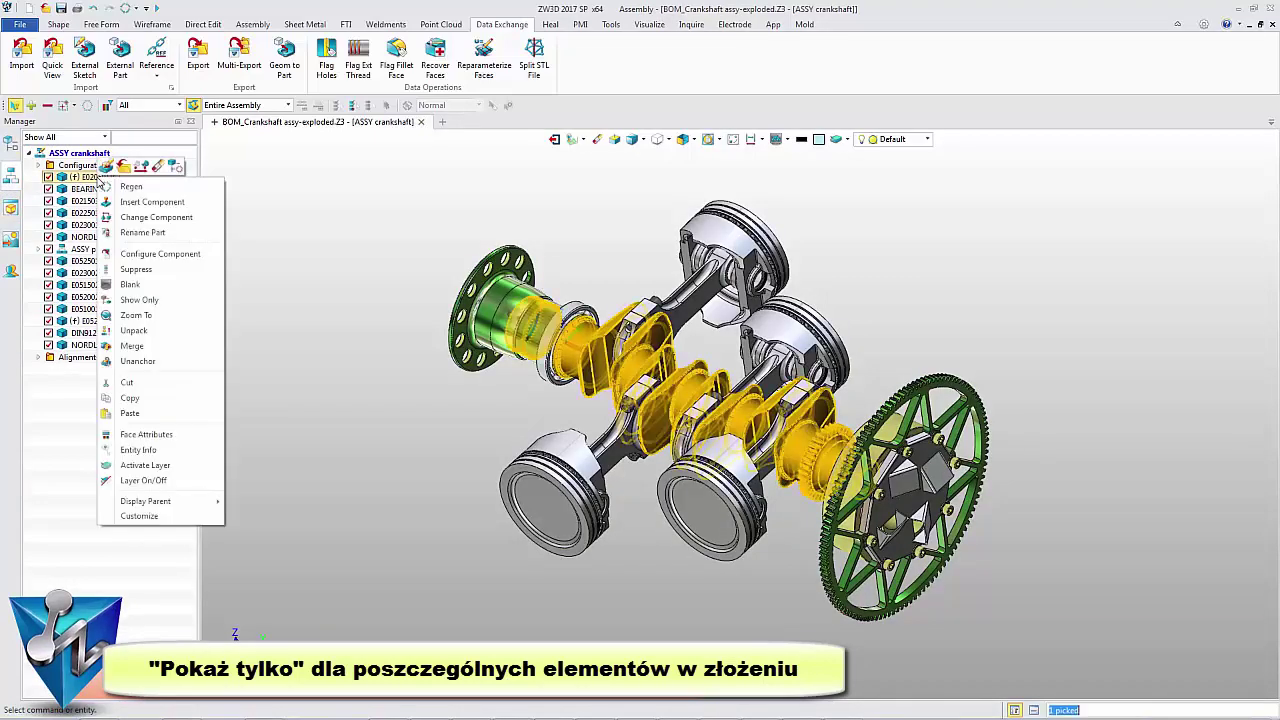
click(147, 302)
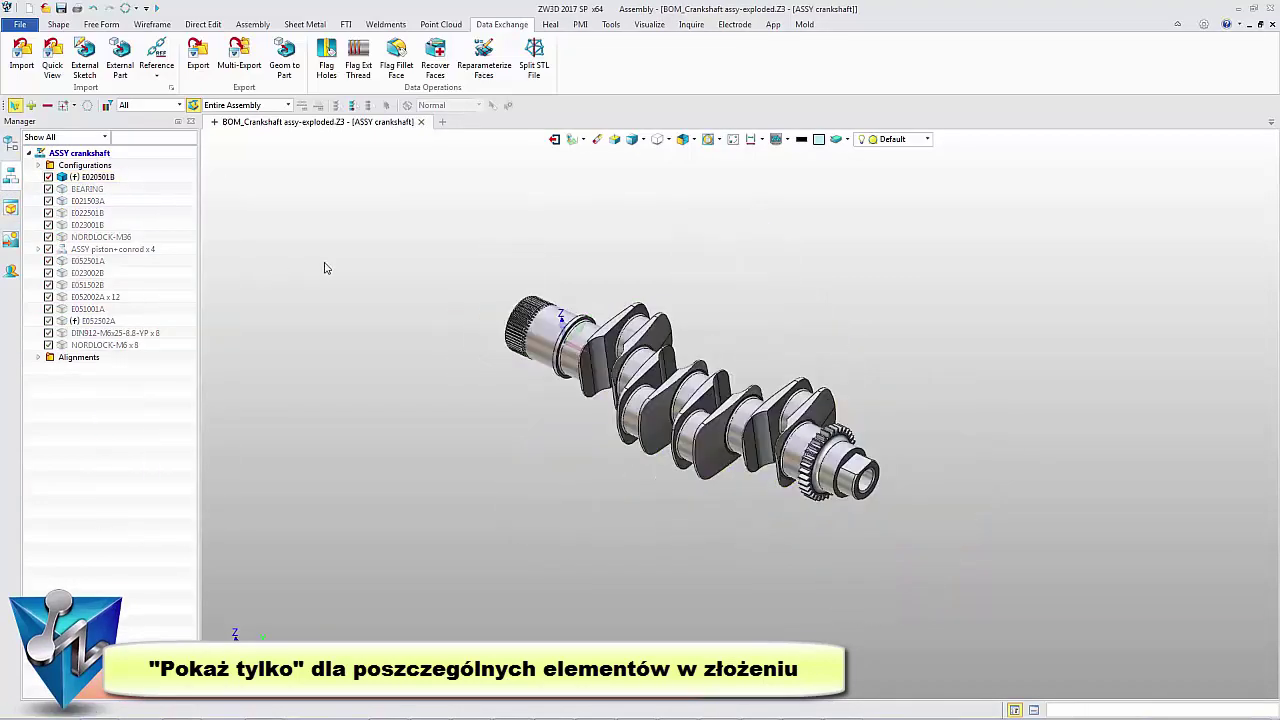
click(786, 139)
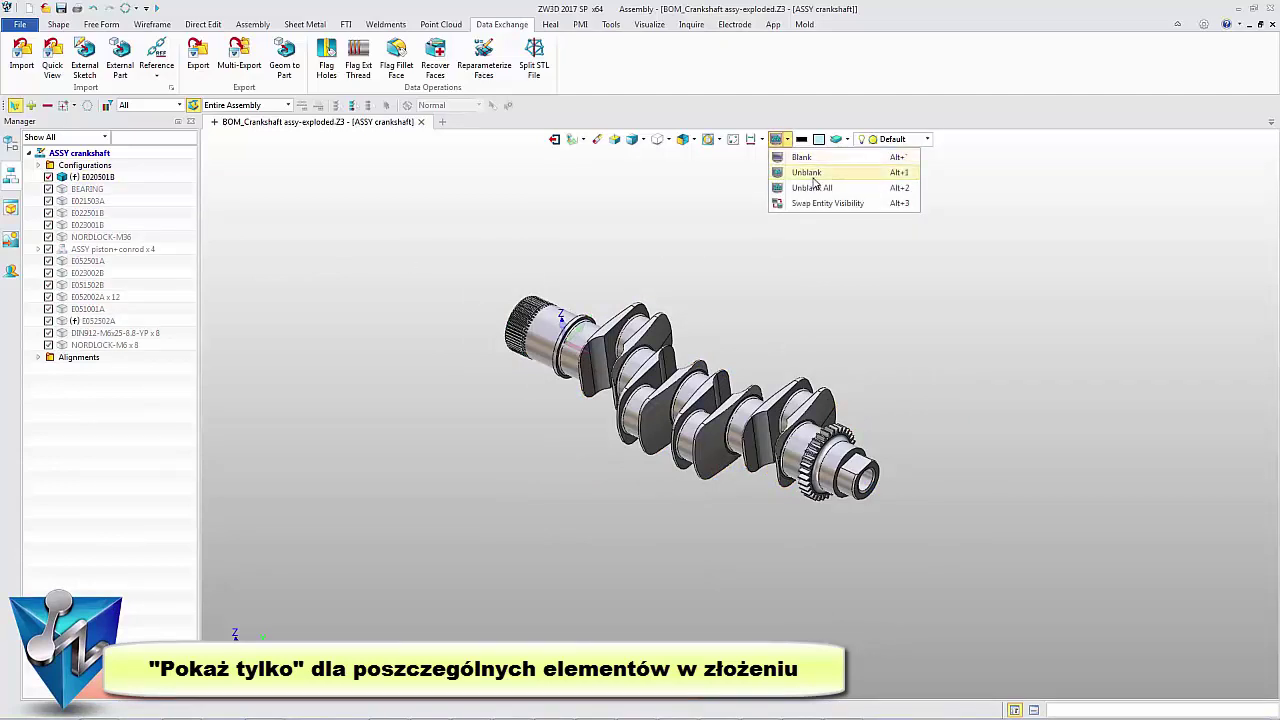
click(815, 178)
click(510, 300)
click(565, 335)
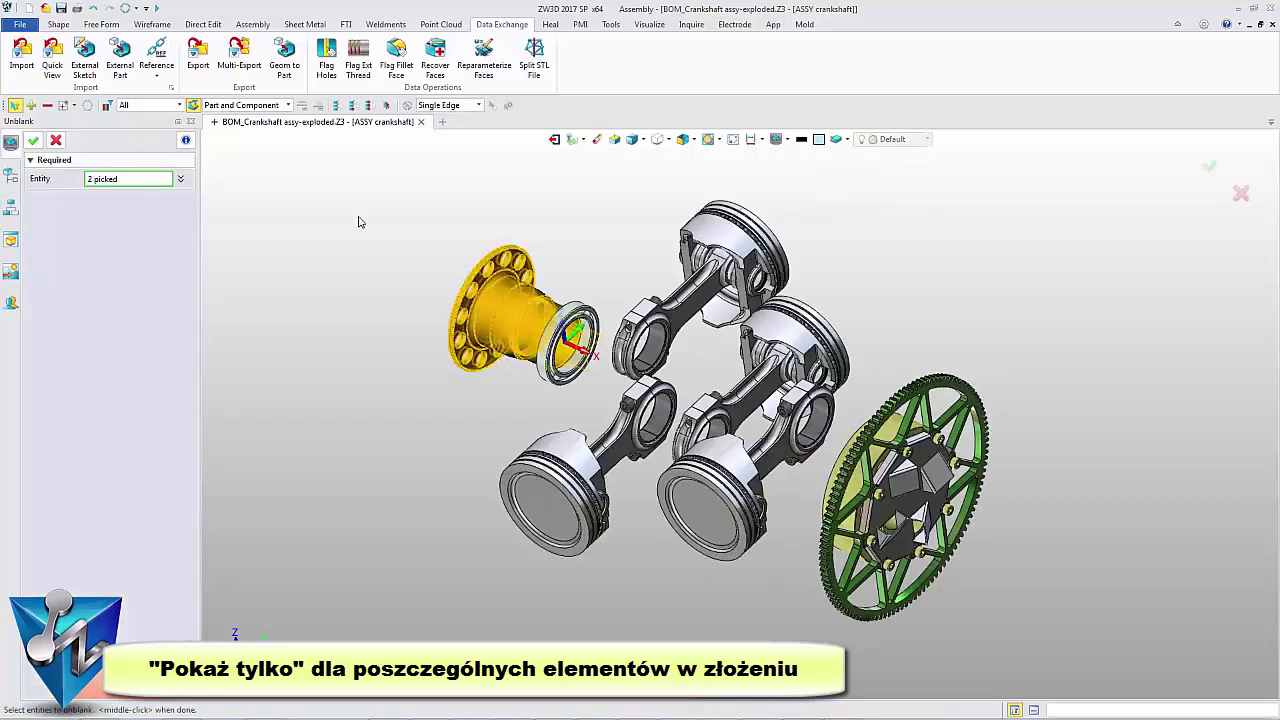
click(31, 144)
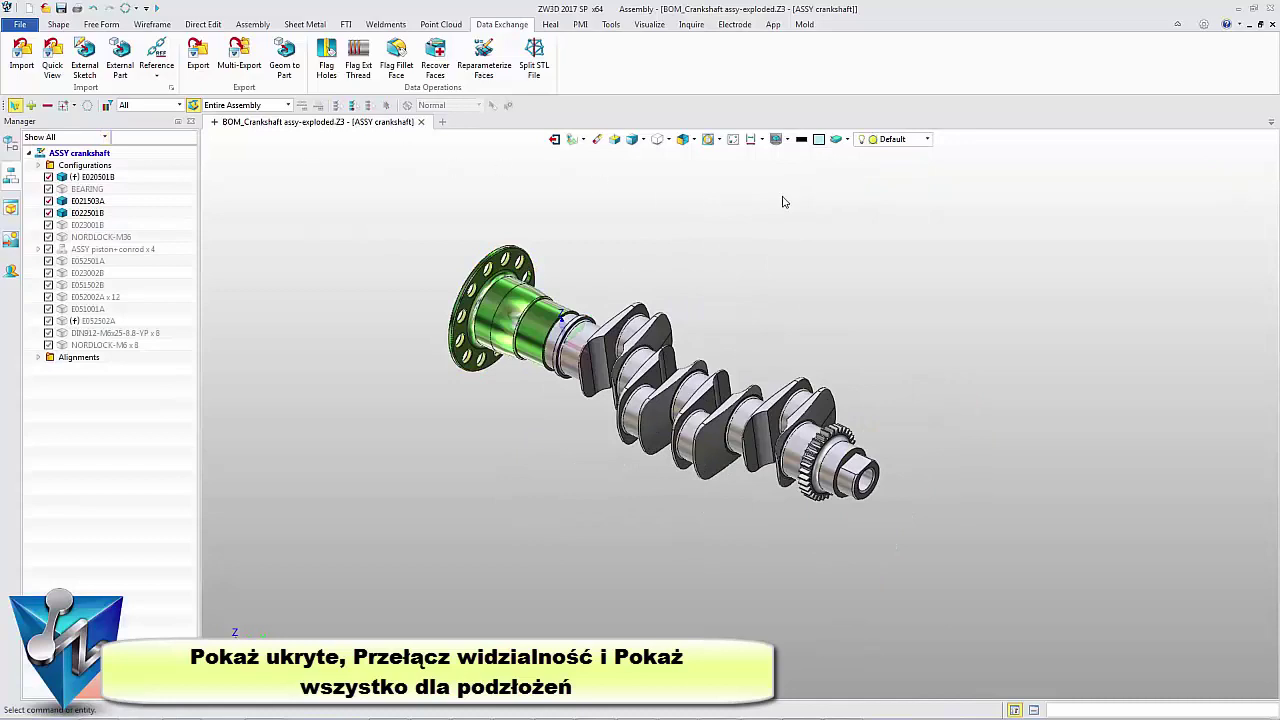
Swap entity visibility, show all components, and open the Equation Manager for E022501B.
click(786, 139)
click(820, 205)
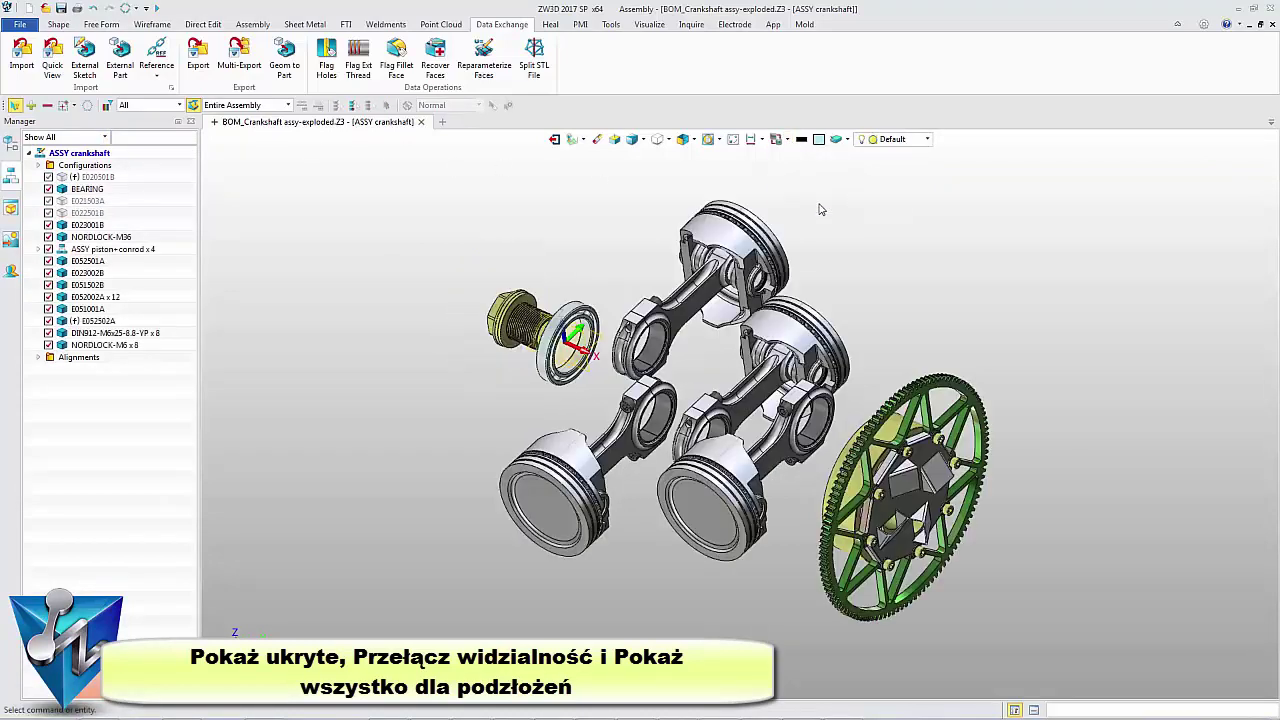
click(786, 139)
click(815, 190)
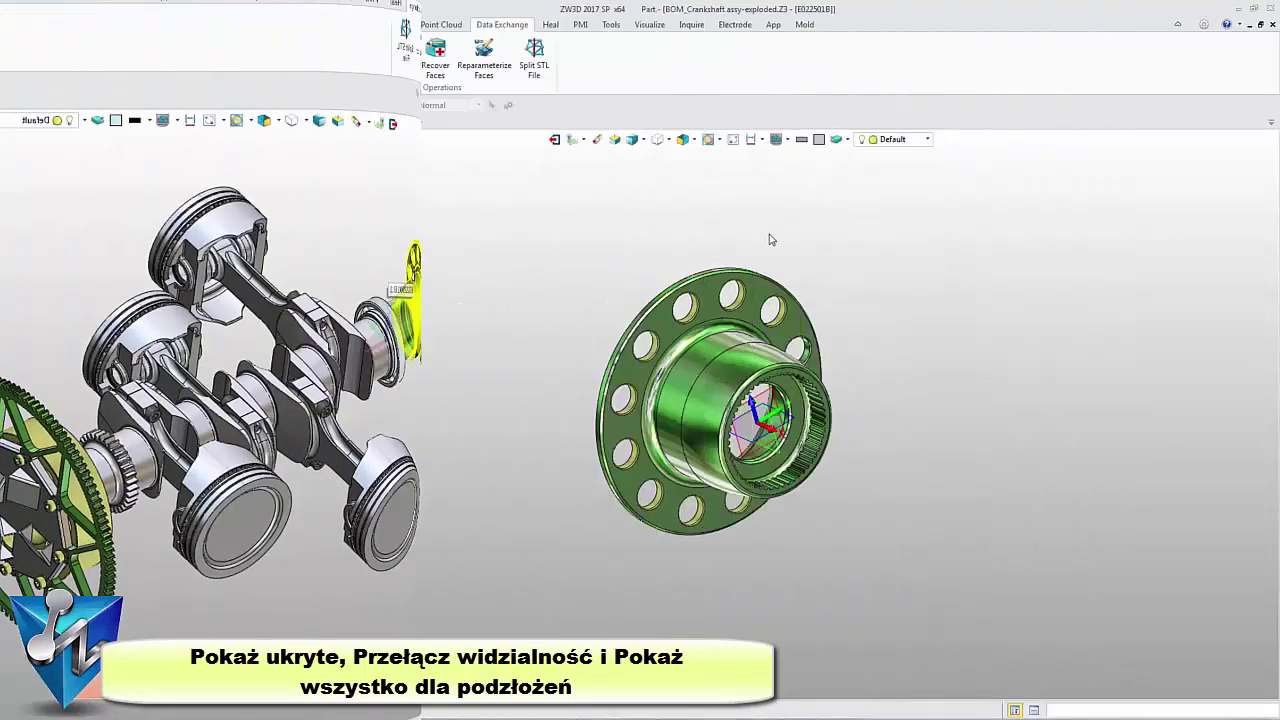
click(611, 26)
click(25, 60)
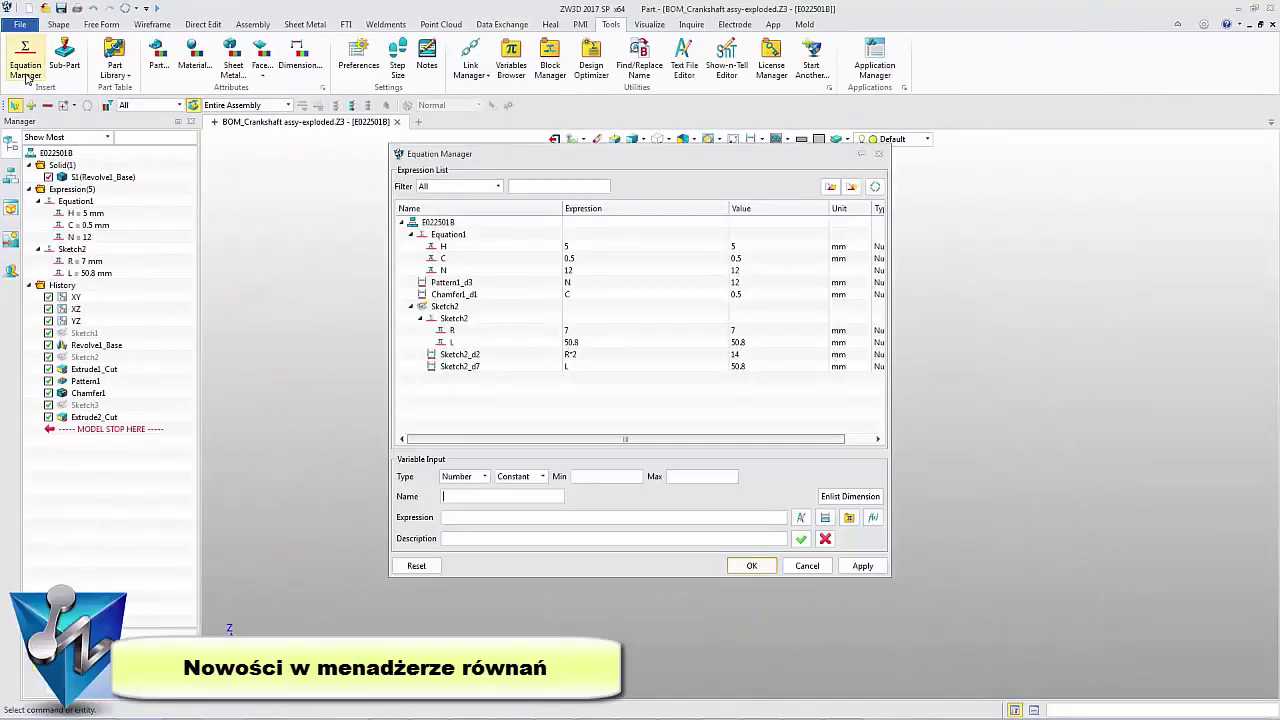
Filter to user-defined expressions, lock expression R and blank expression C.
click(498, 187)
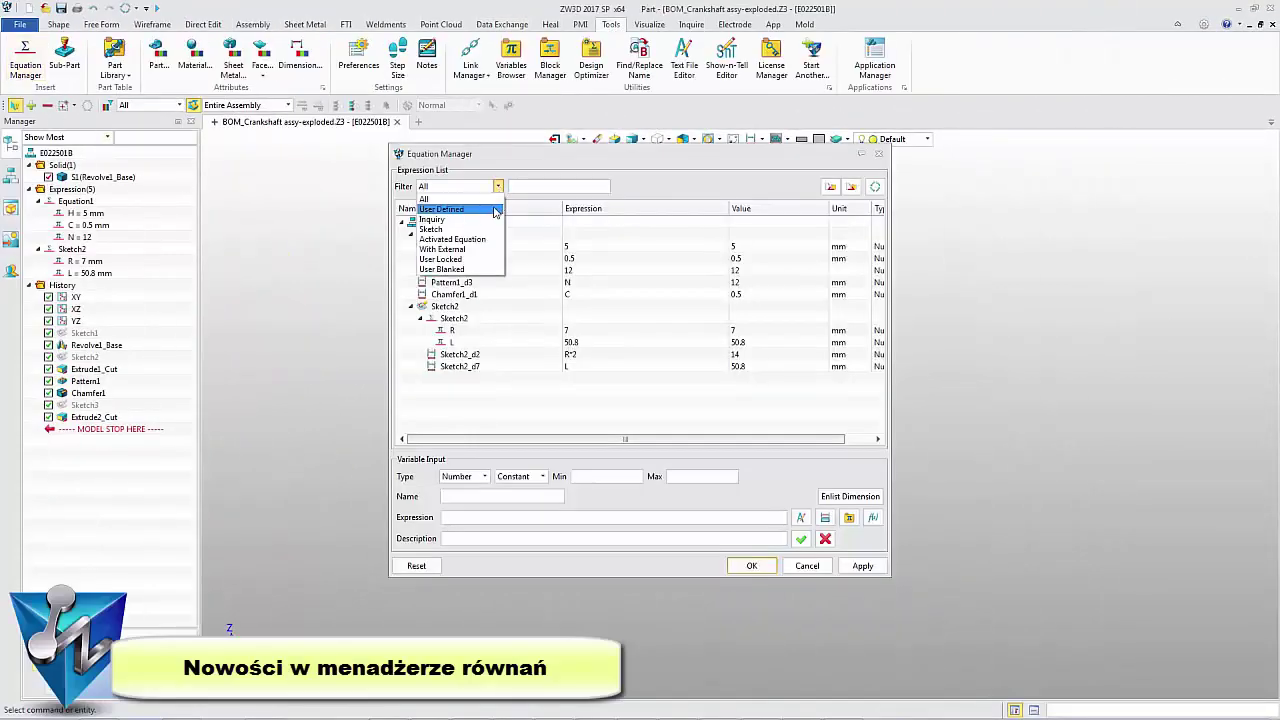
click(493, 212)
right_click(488, 306)
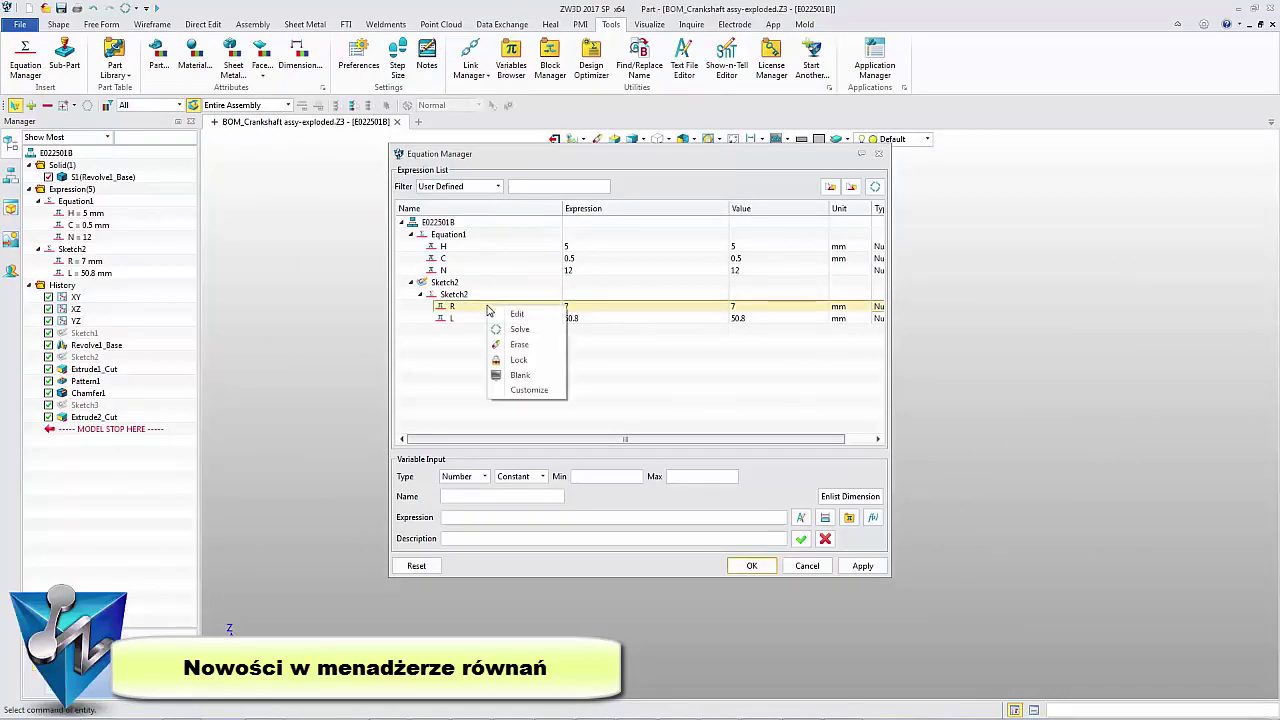
click(523, 367)
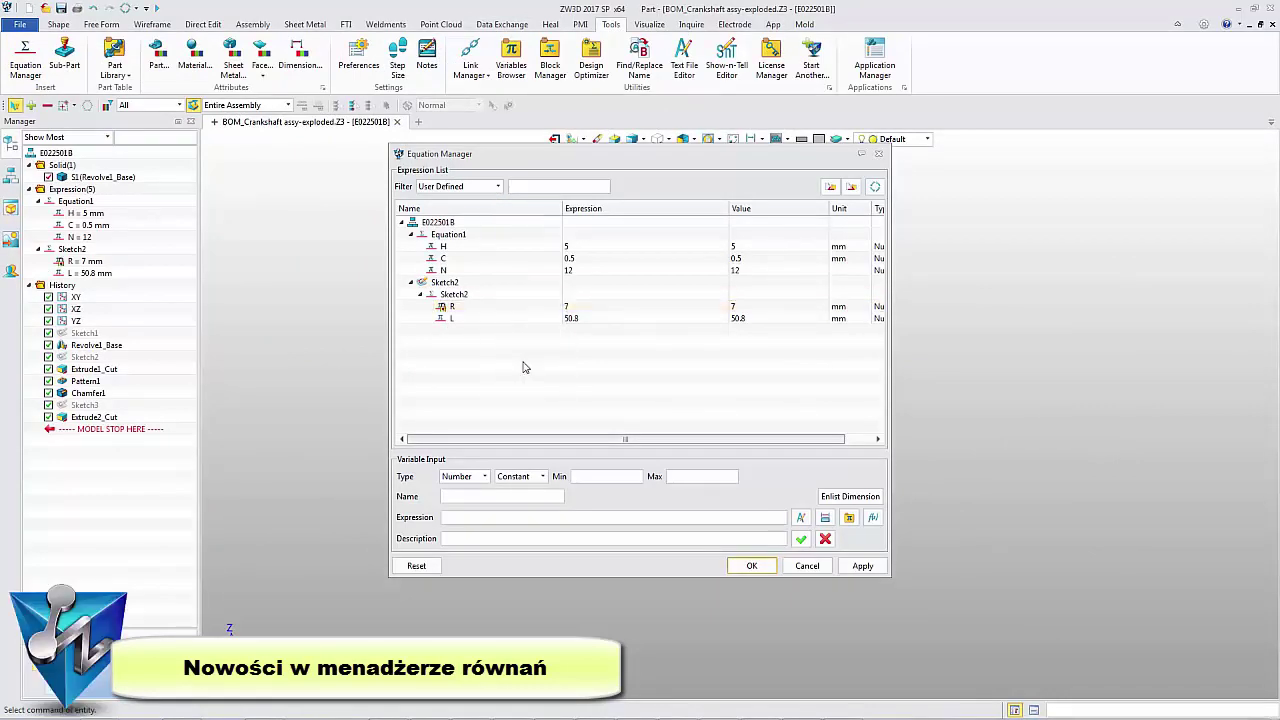
click(498, 258)
right_click(498, 258)
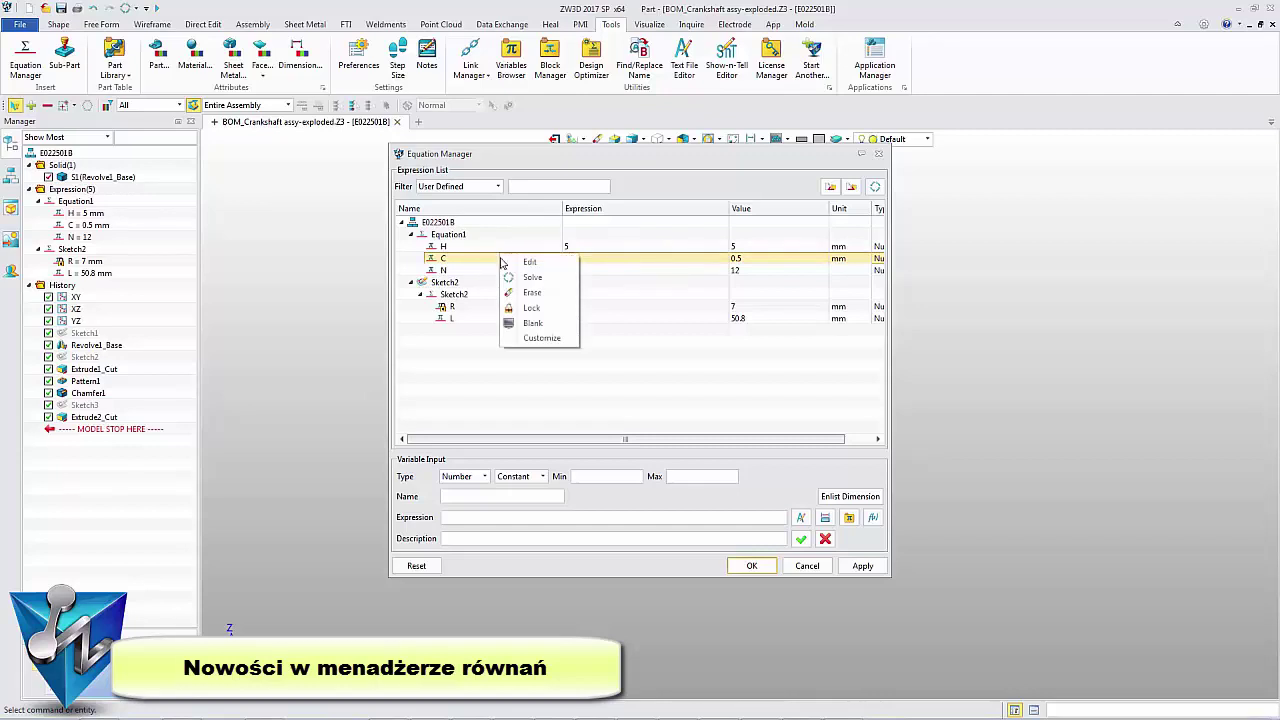
click(525, 327)
Cycle the expression filter through user-locked and blanked, then back to all.
click(497, 186)
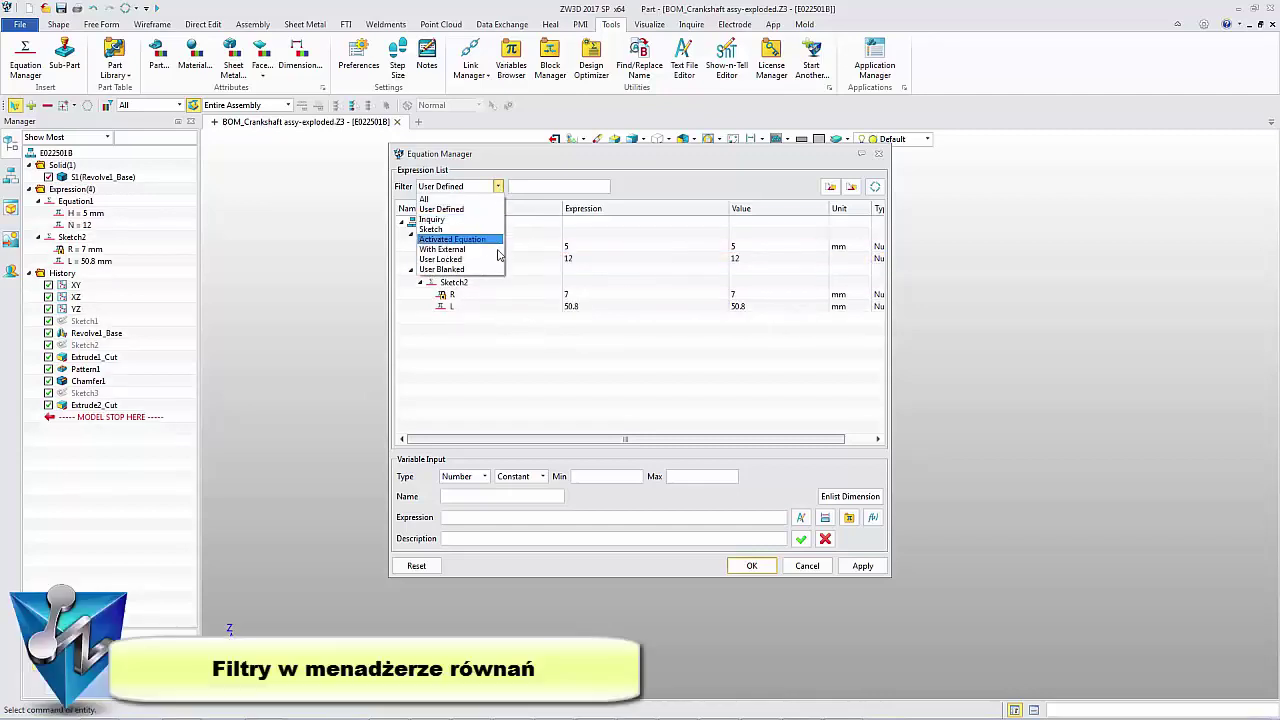
click(497, 262)
click(497, 186)
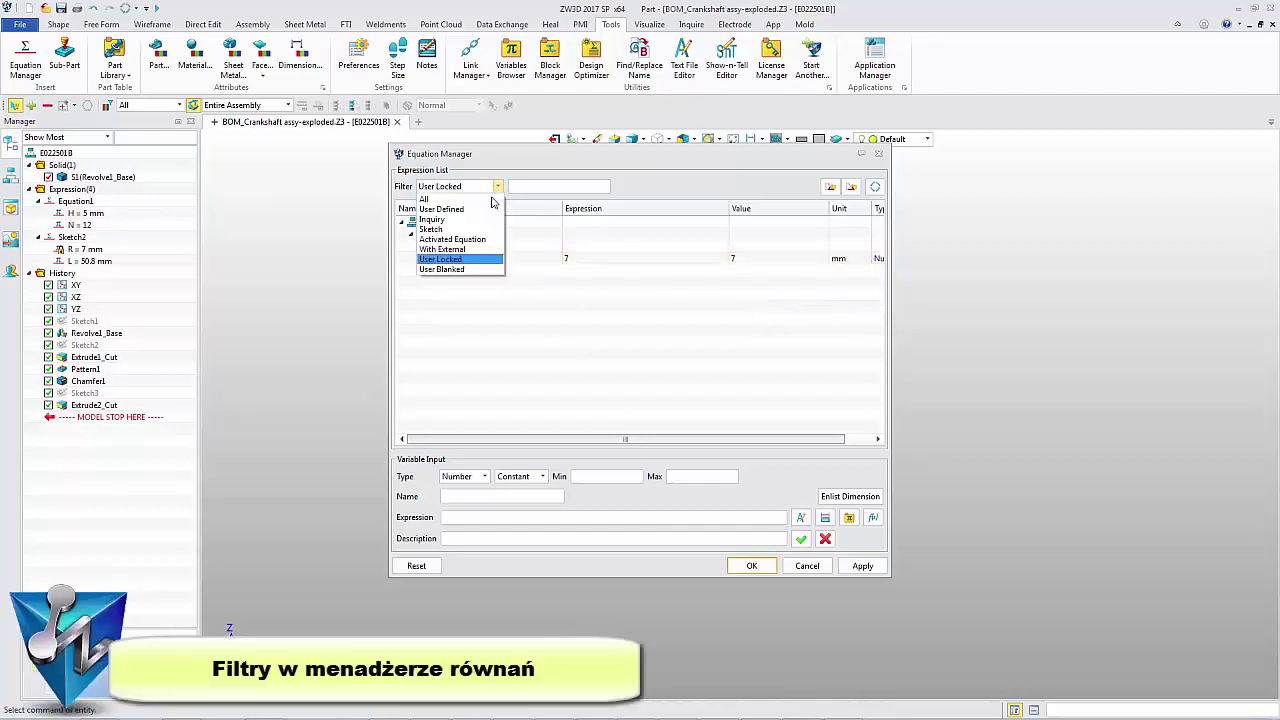
click(485, 272)
click(497, 186)
click(490, 199)
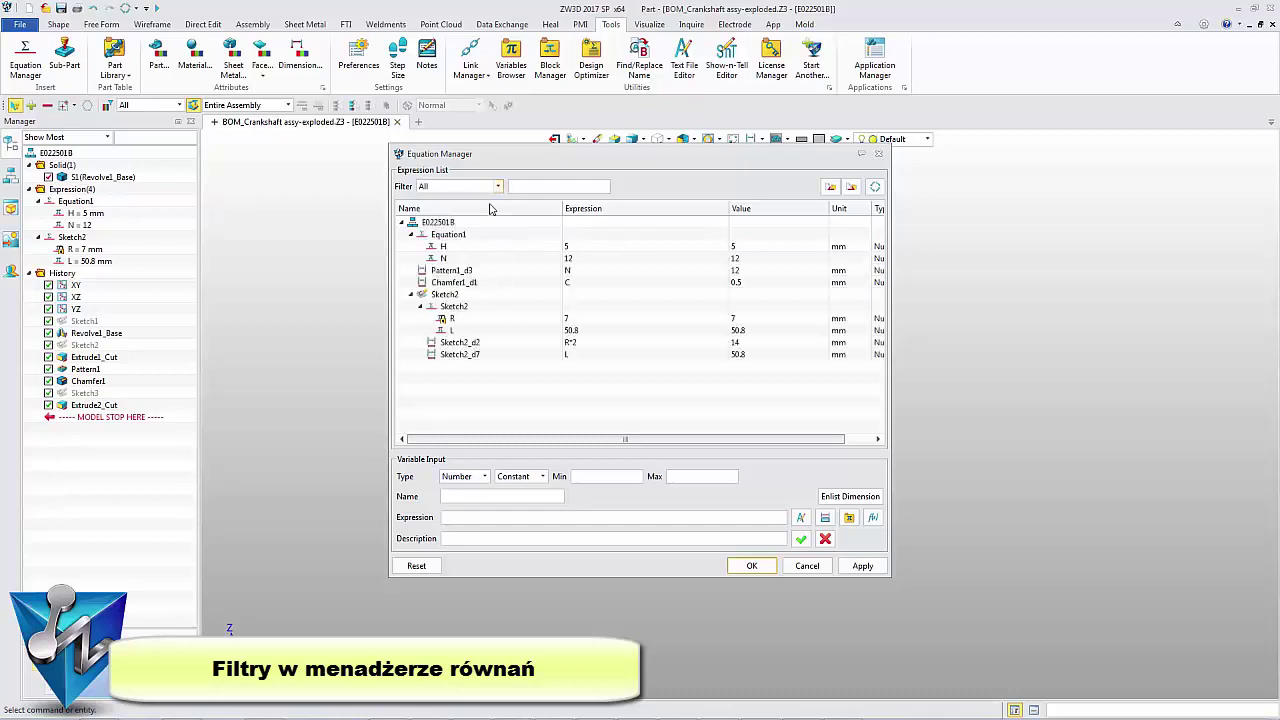
Change sketch dimension L from 50.8 to 50 mm and apply.
click(455, 330)
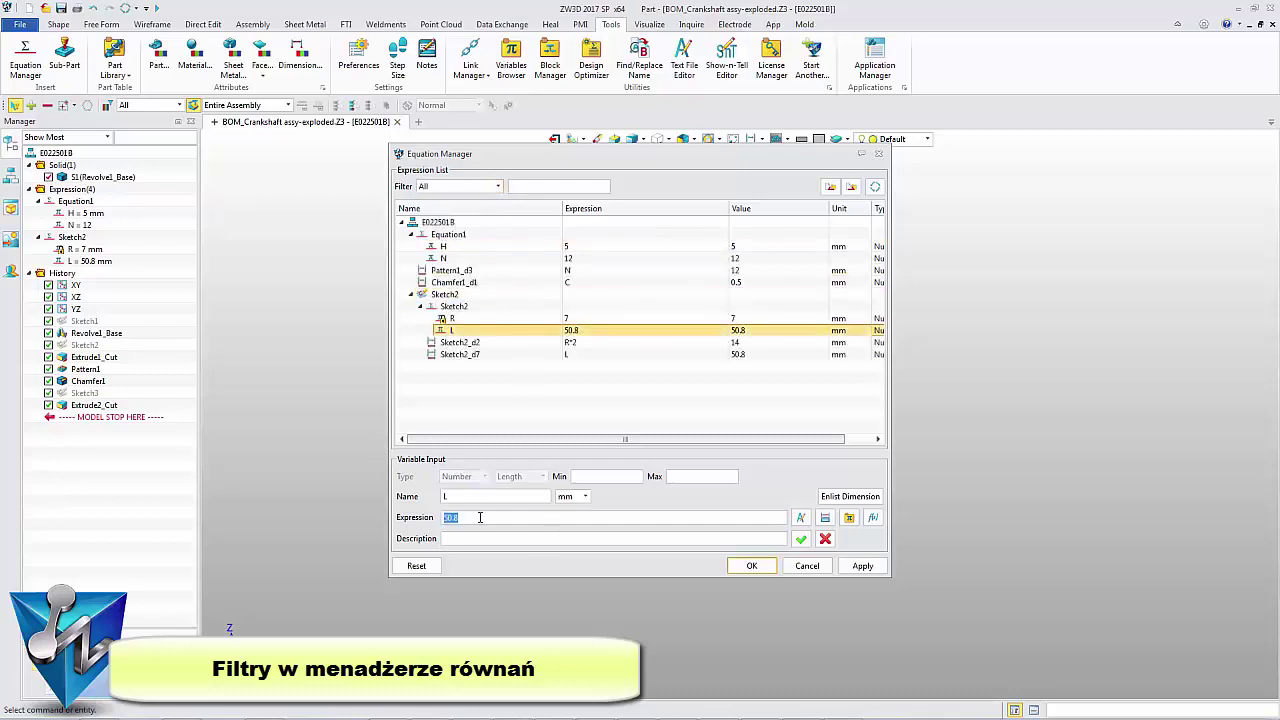
text(50)
click(801, 539)
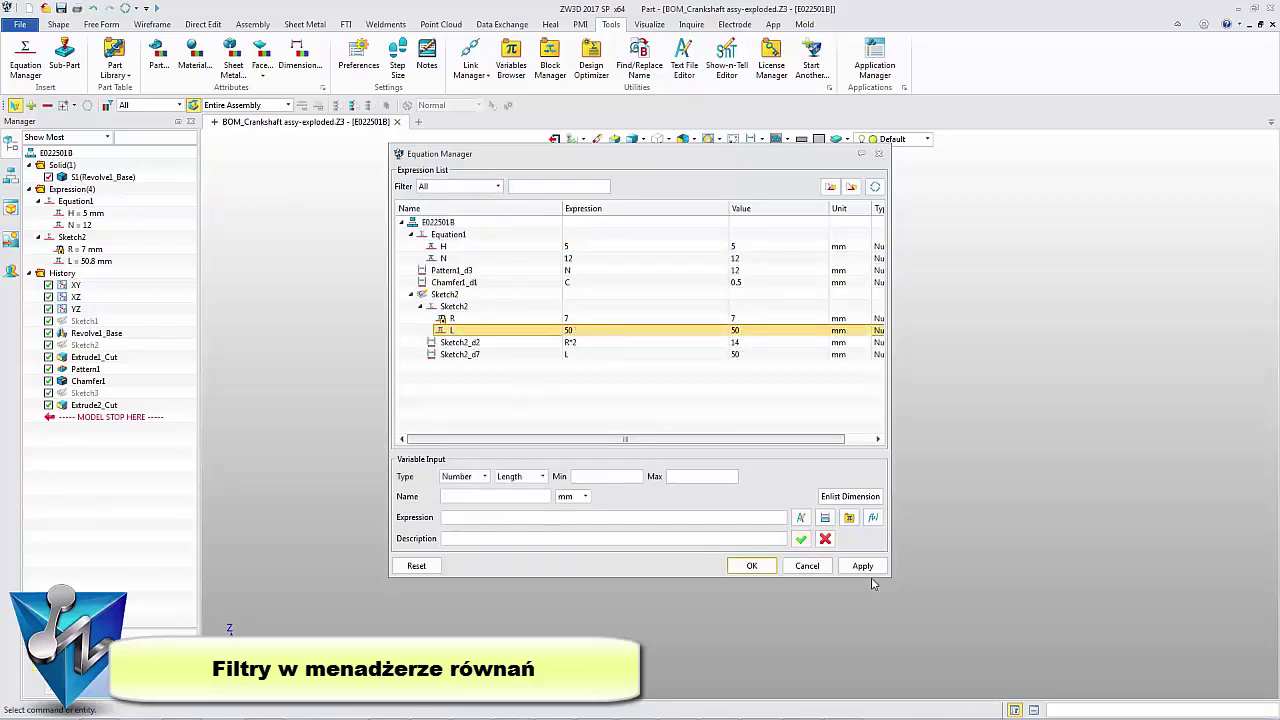
click(750, 566)
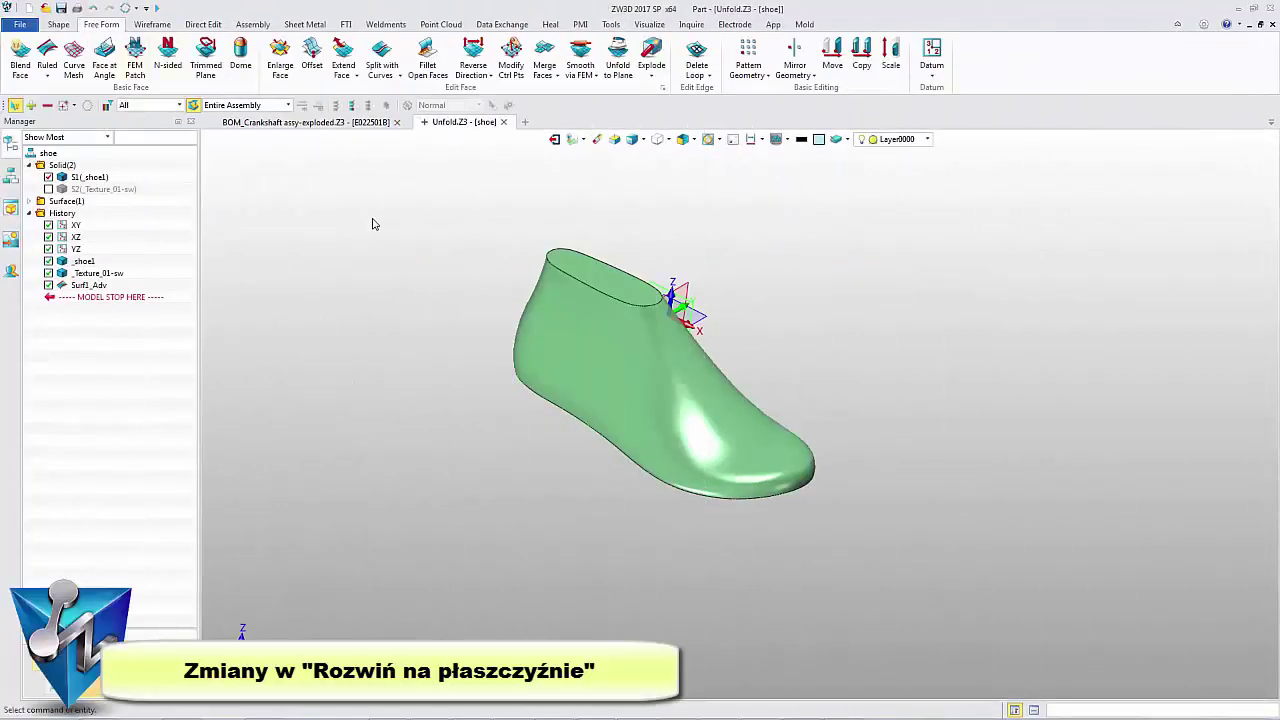
Unfold the shoe face onto a plane as a flat Unfold1 surface.
click(614, 58)
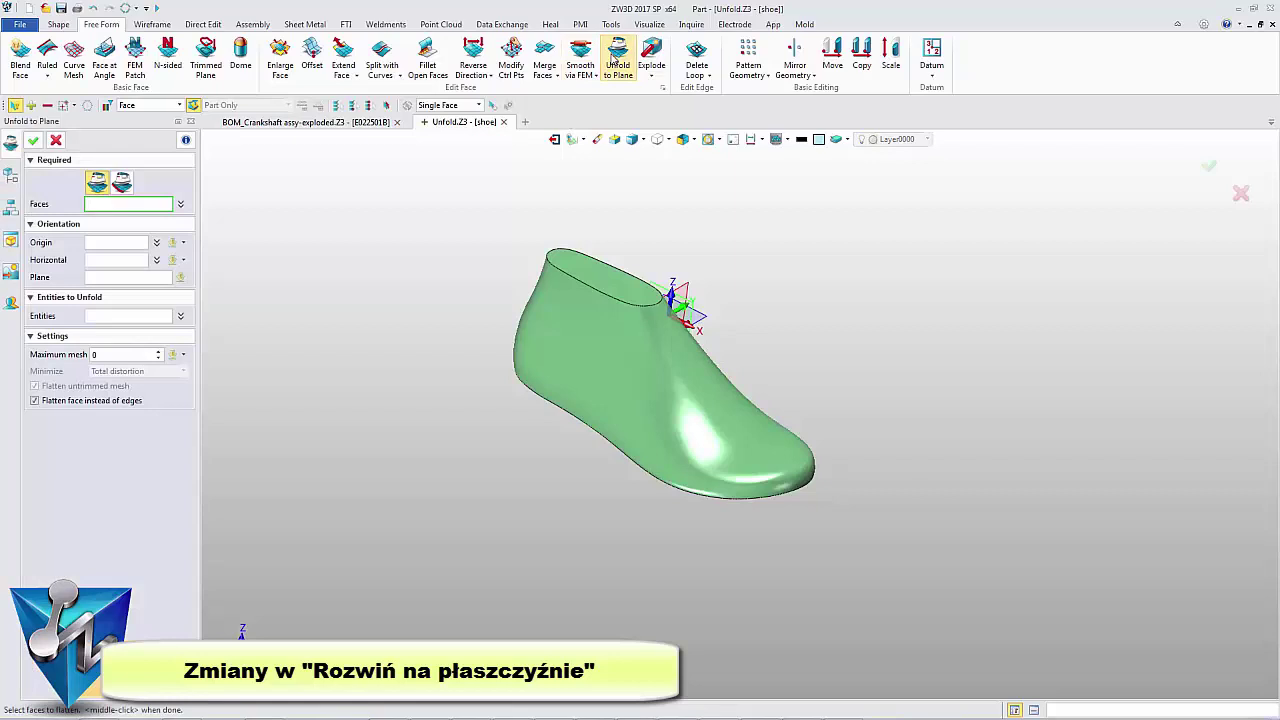
click(578, 352)
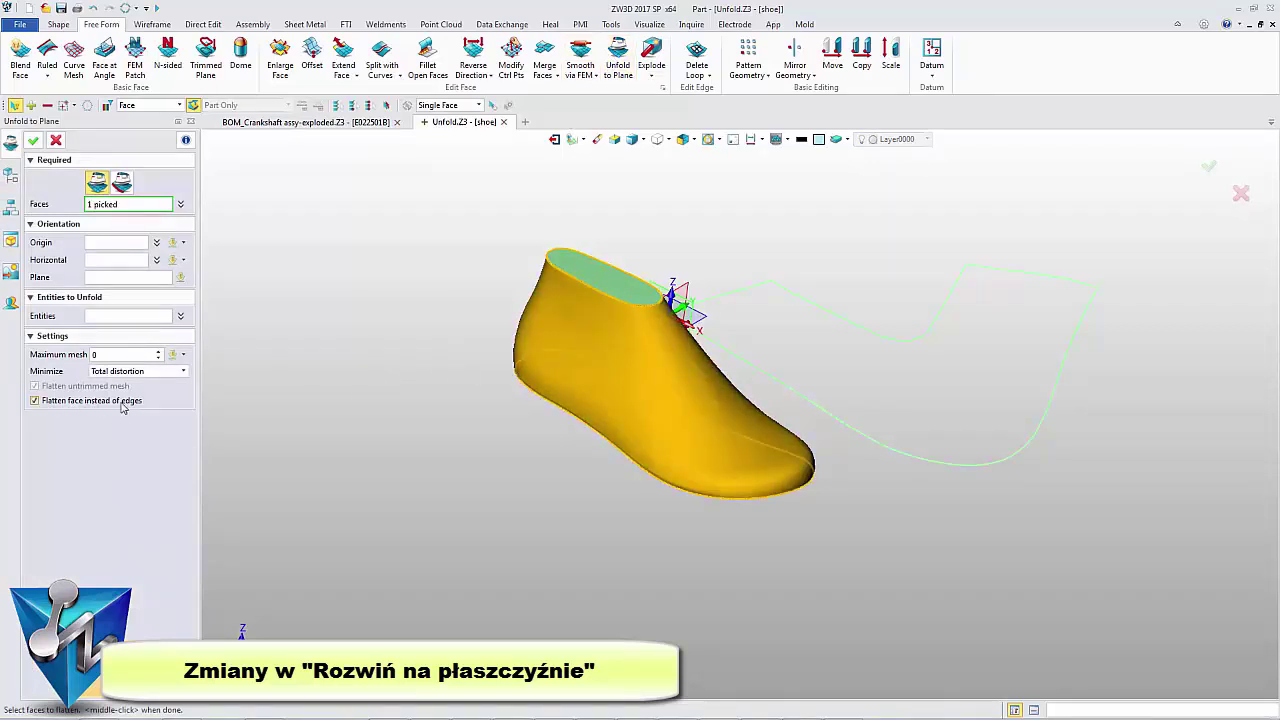
click(33, 140)
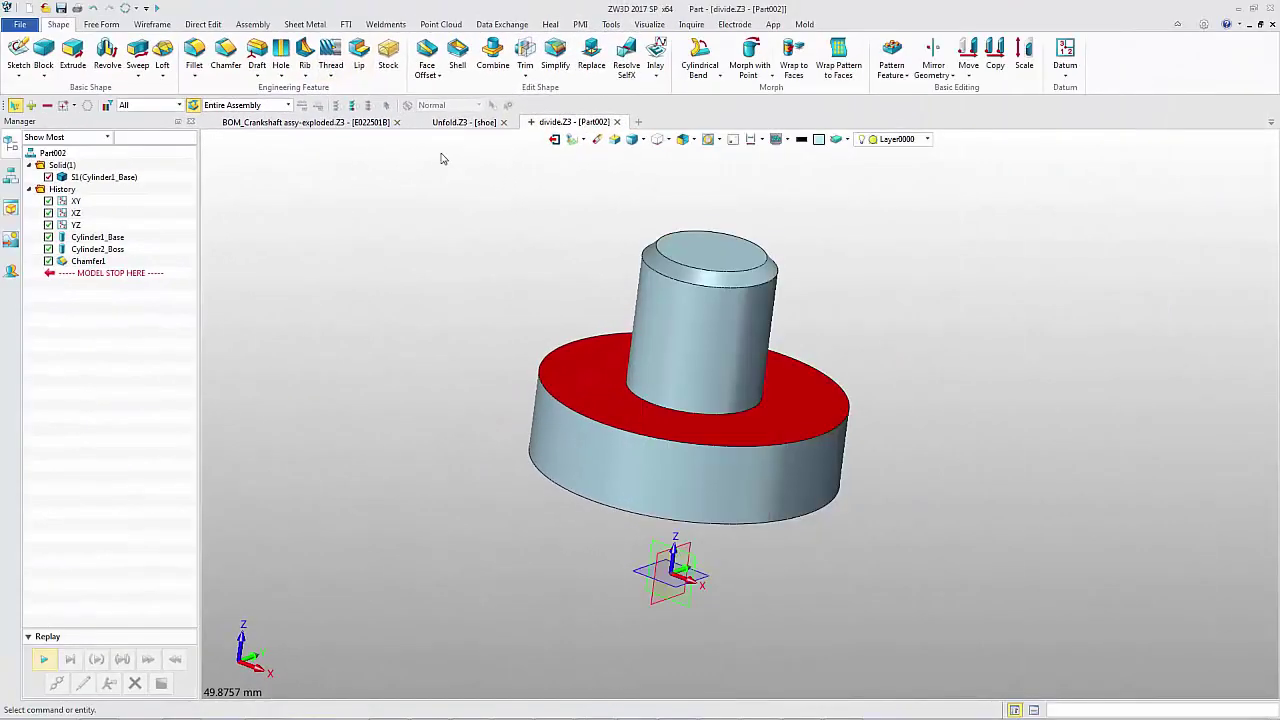
Trim Part002 with the red ring face and the datum plane as trimming tools.
click(526, 60)
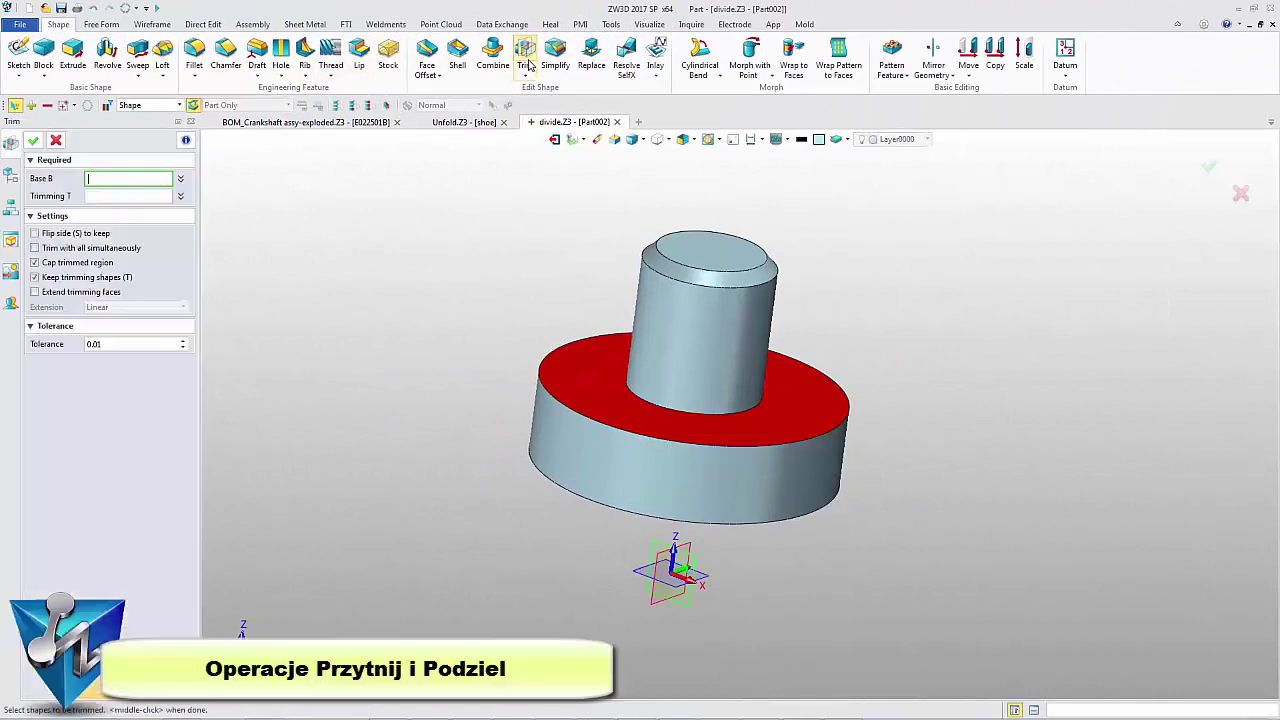
click(164, 195)
click(558, 375)
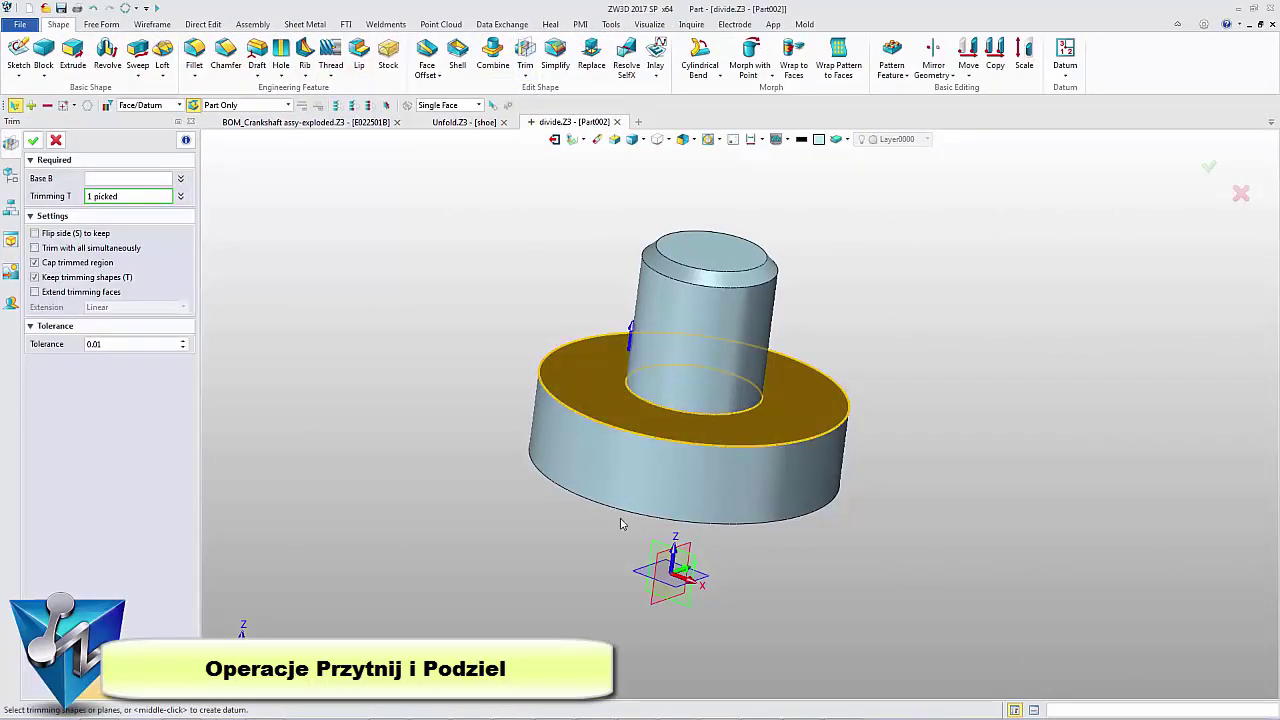
click(688, 552)
click(154, 179)
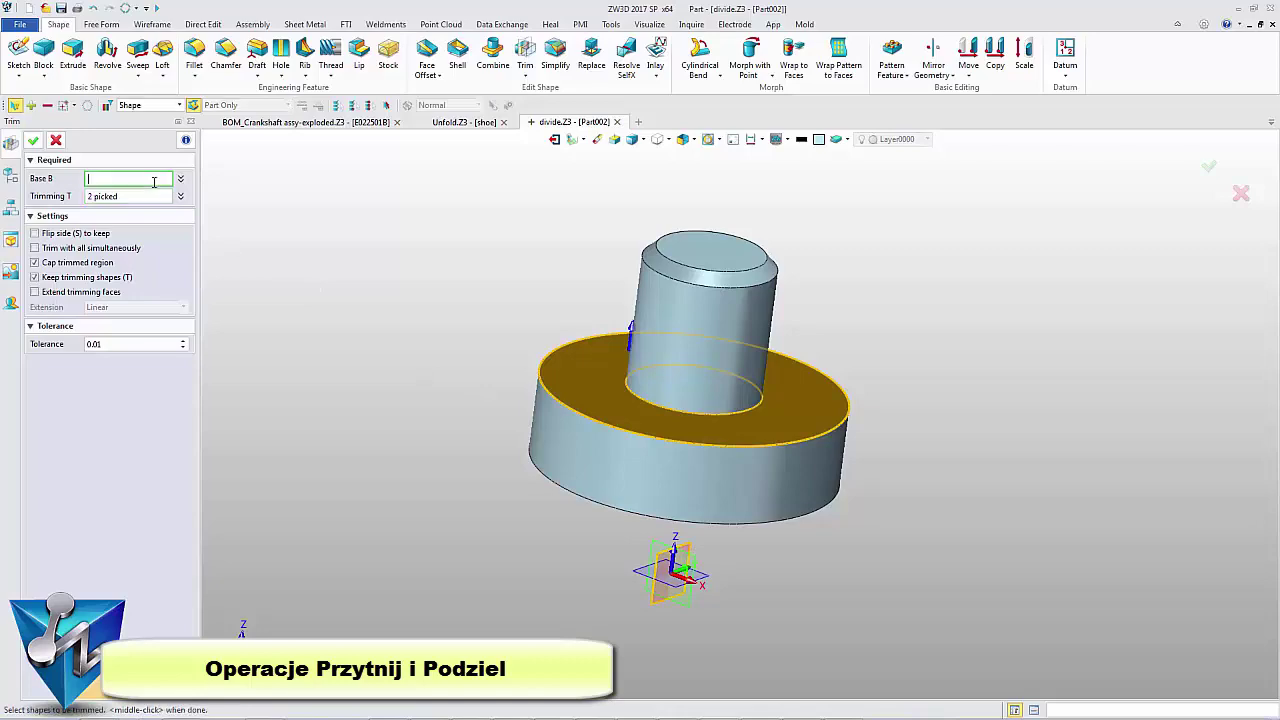
click(525, 345)
click(33, 140)
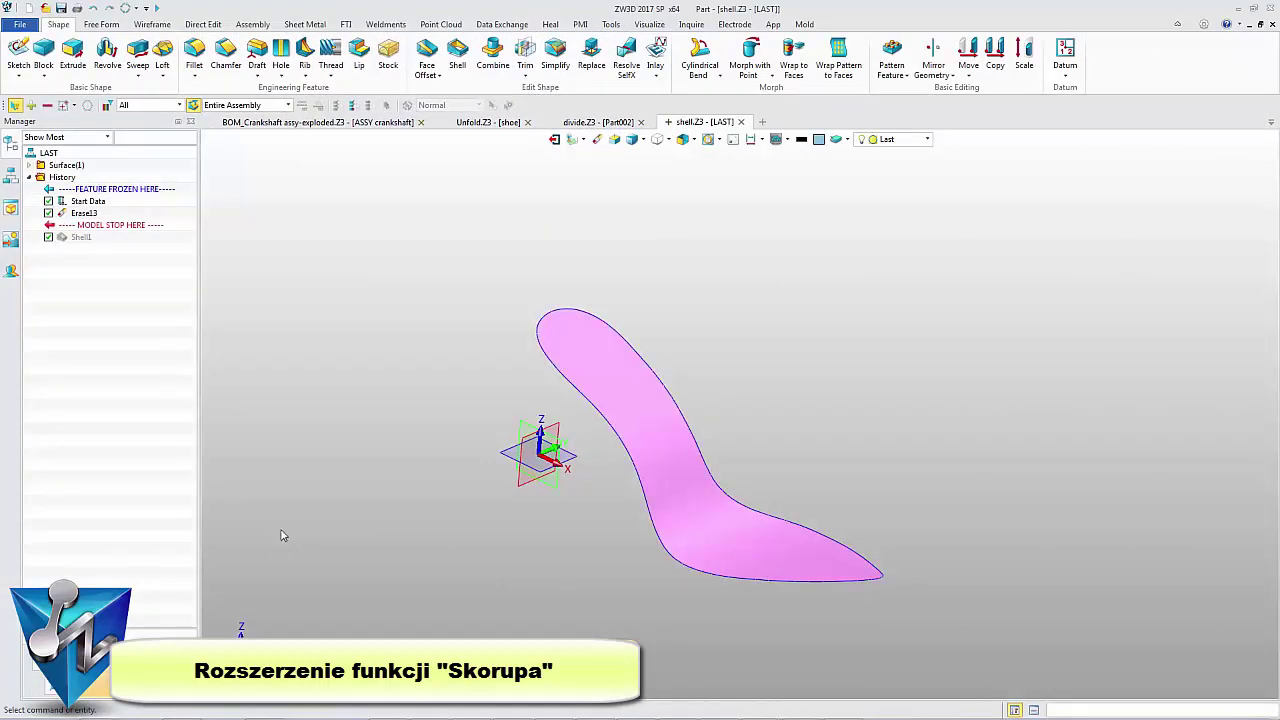
Shell the insole surface at the default 5 mm thickness, then open MoldBase settings.
click(457, 55)
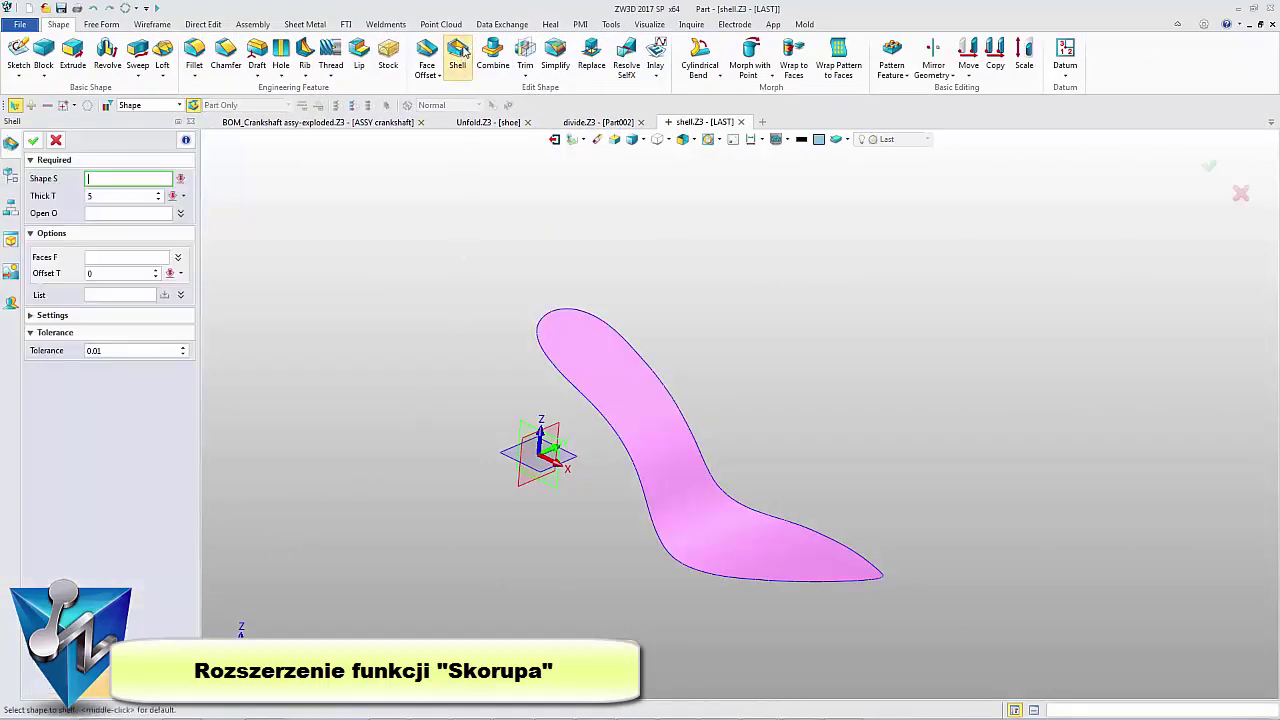
click(620, 360)
middle_click(520, 326)
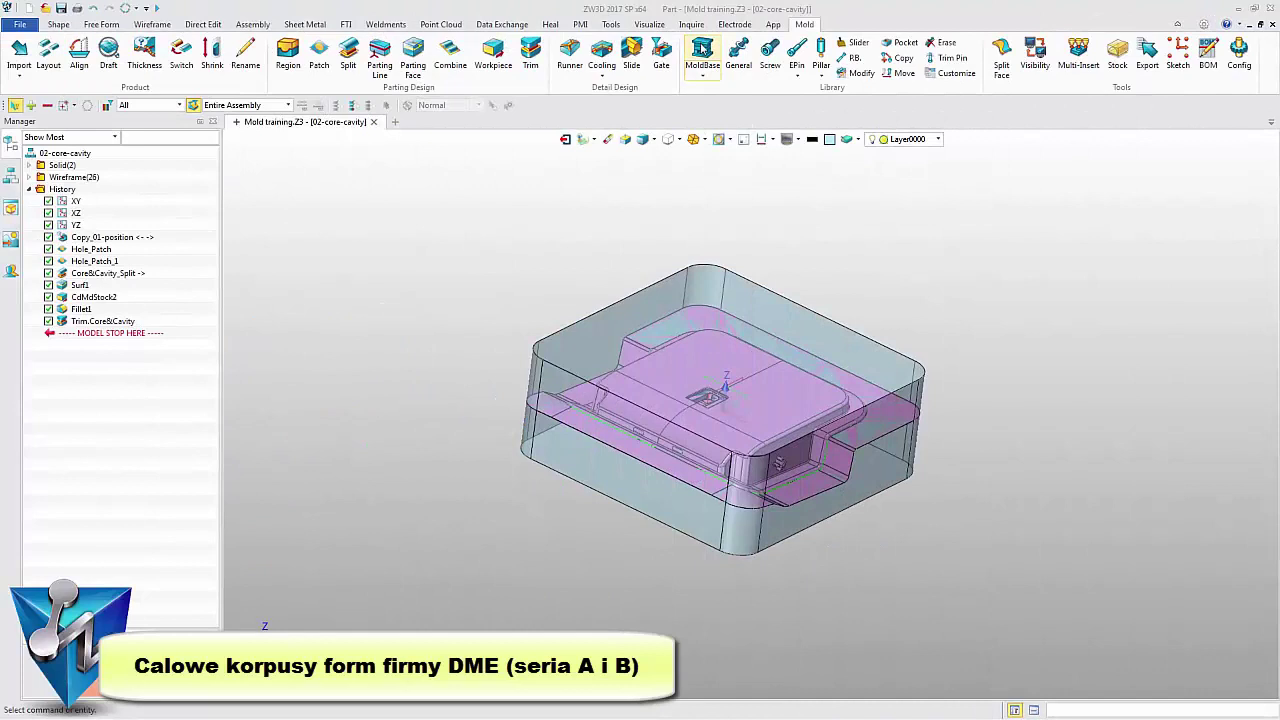
click(703, 48)
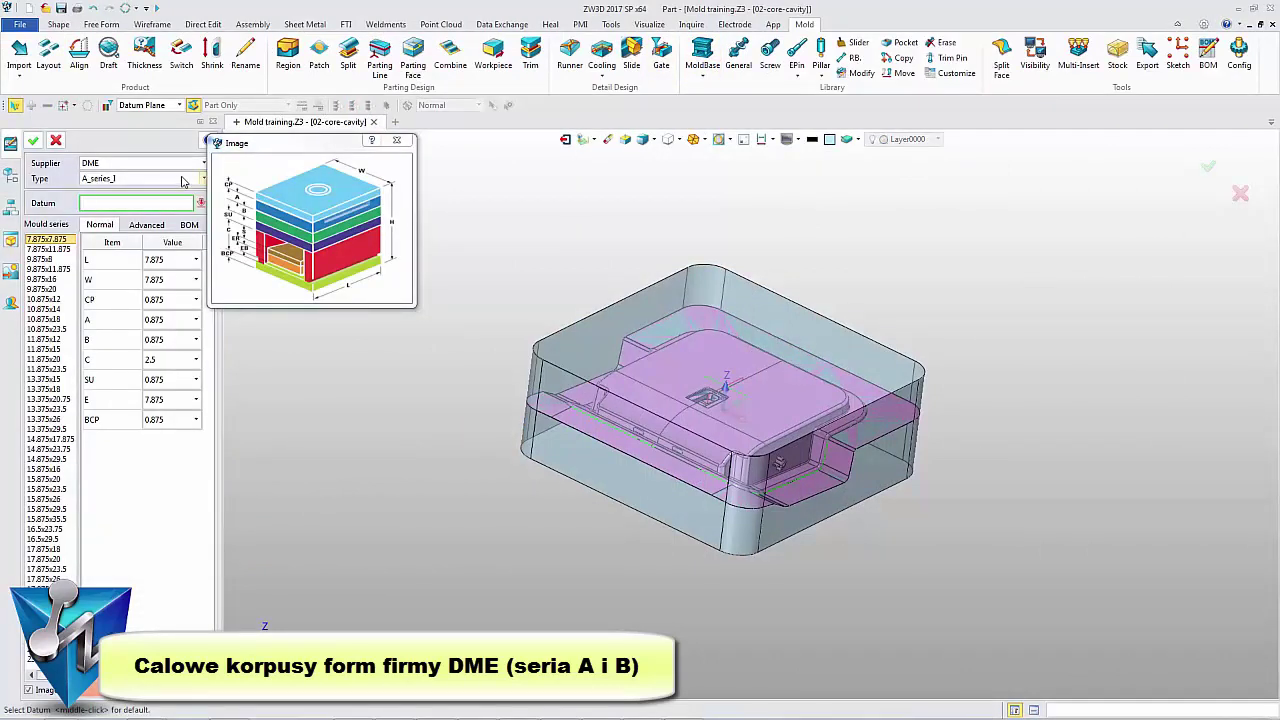
Insert a B_series_I 15.875x16 mold base with A and B at 3.375 and BC 1.375.
click(182, 180)
click(183, 203)
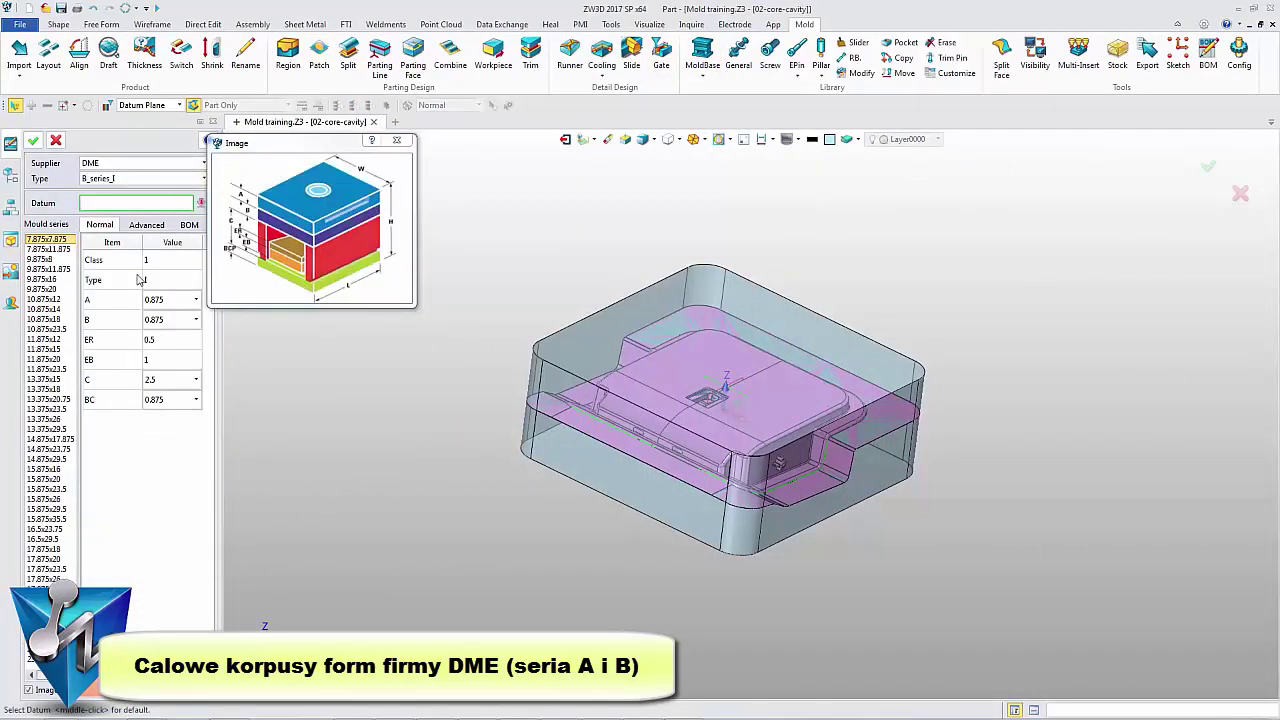
click(45, 469)
click(196, 299)
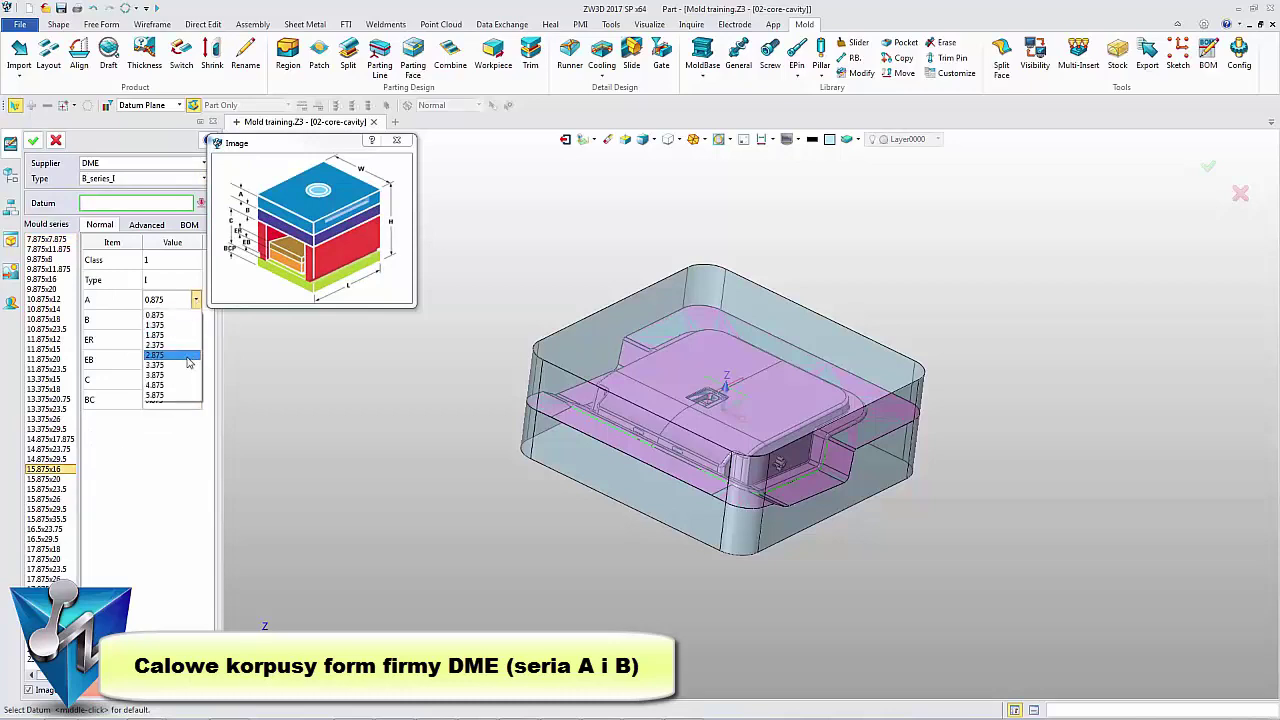
click(187, 365)
click(196, 319)
click(186, 385)
click(196, 399)
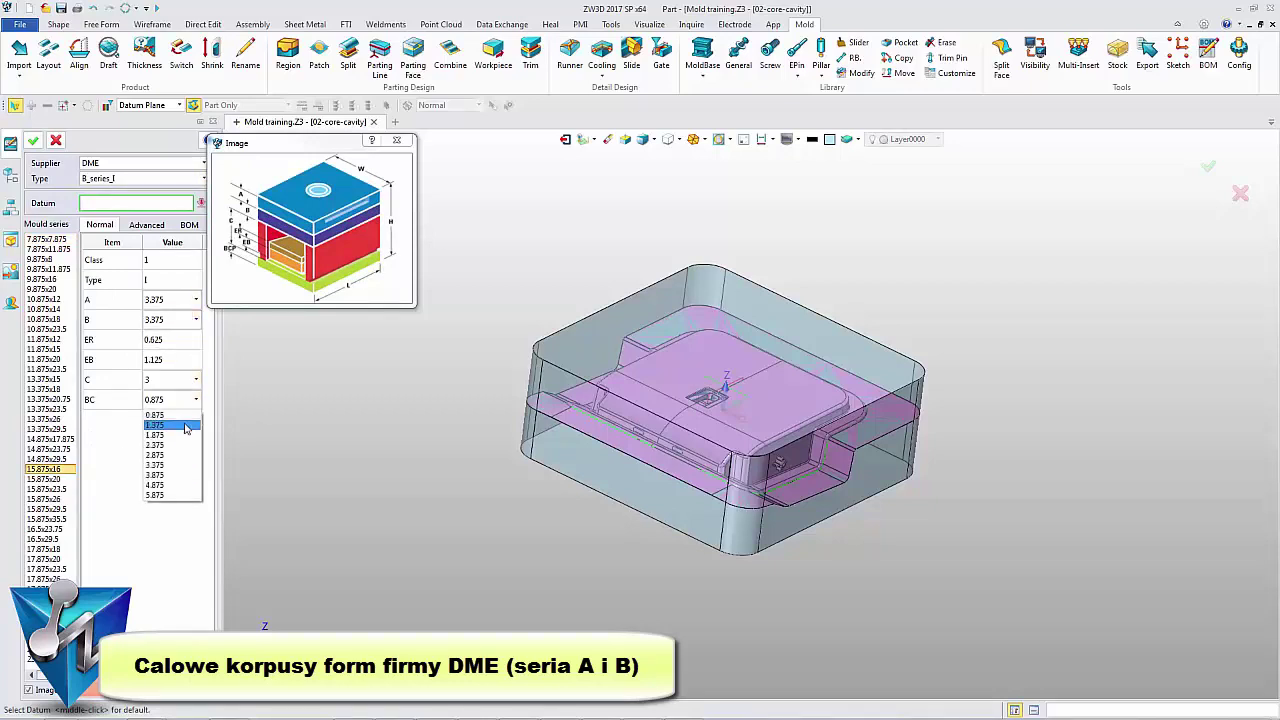
click(185, 428)
click(38, 141)
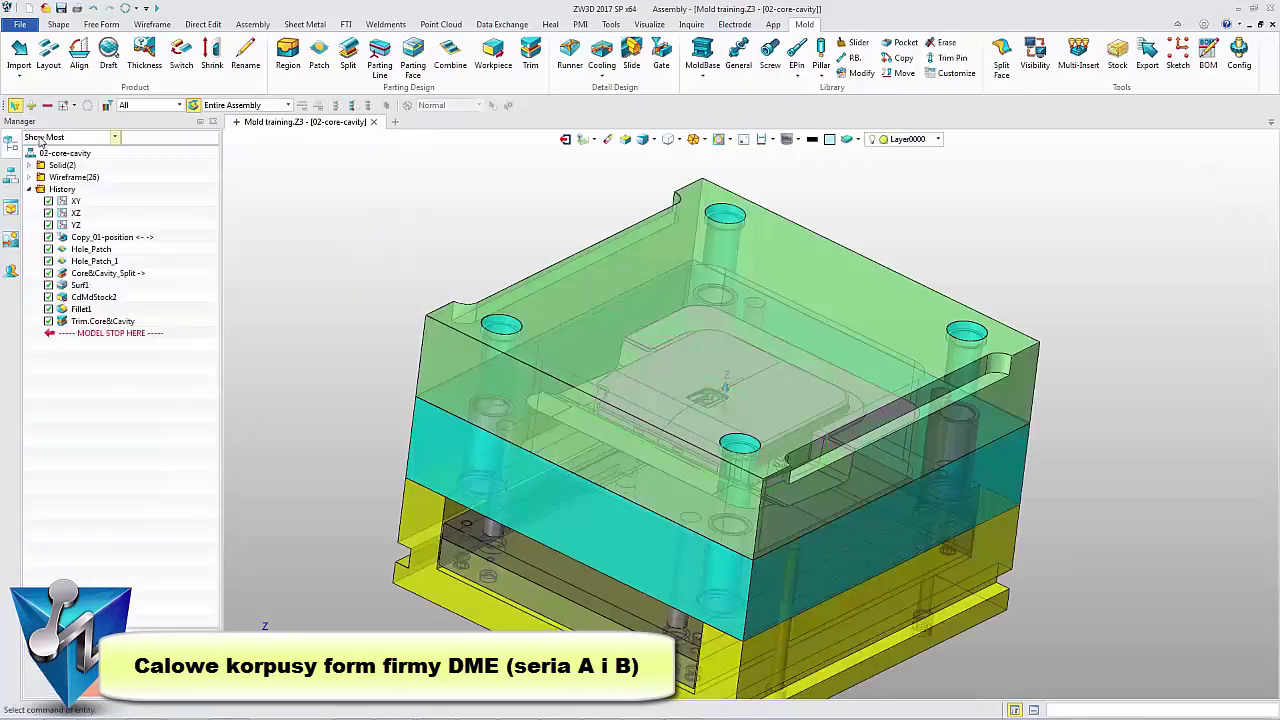
Choose a DME_INCH 6500 LocateRing and centre it between two top-face corners.
click(738, 52)
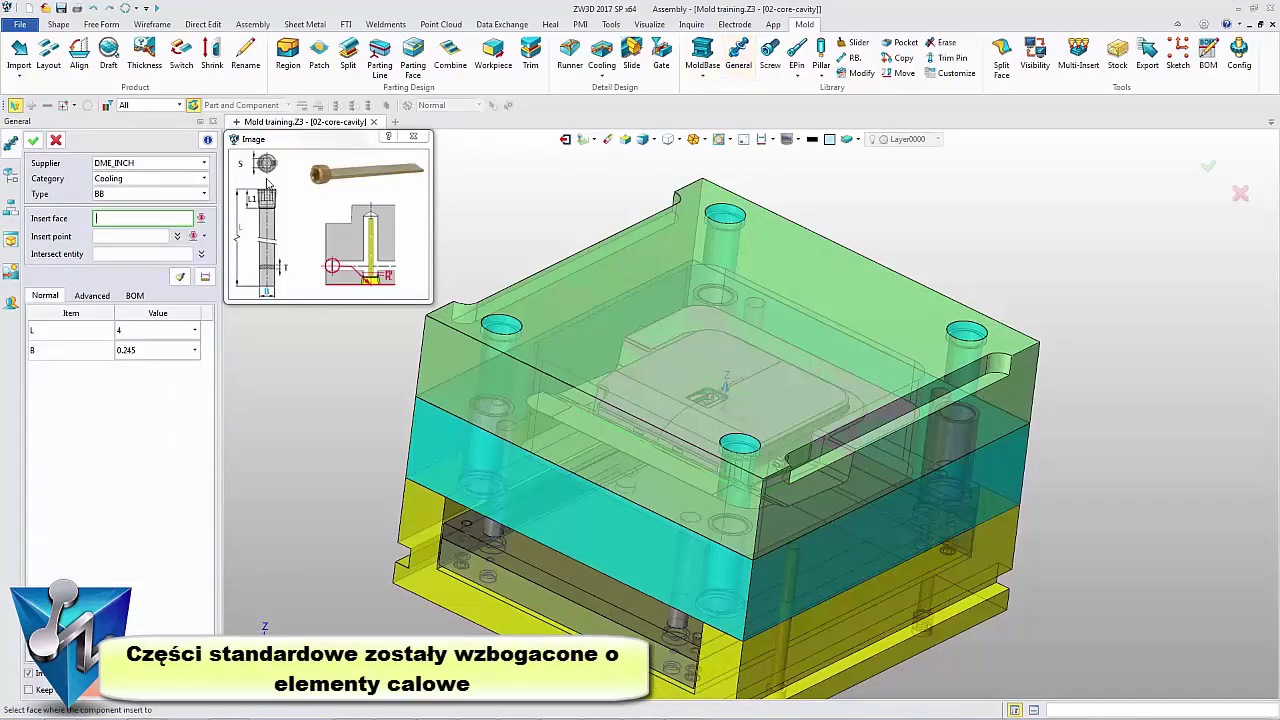
click(204, 178)
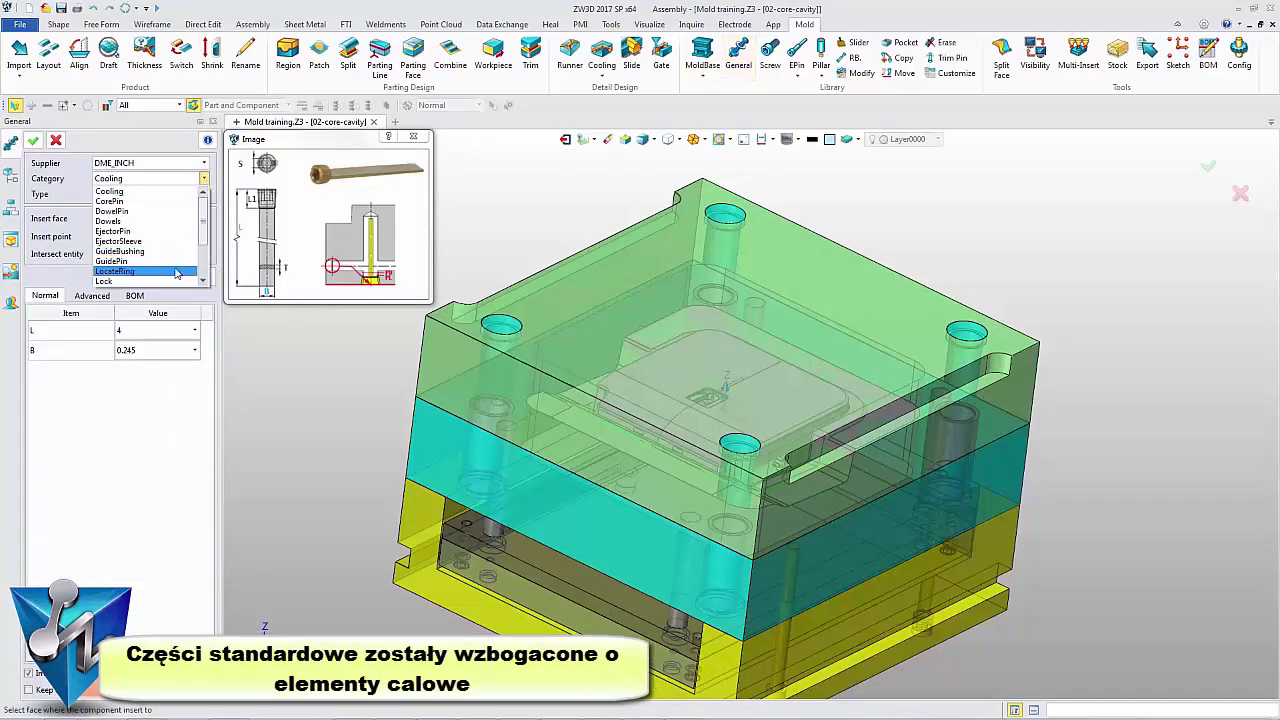
click(177, 272)
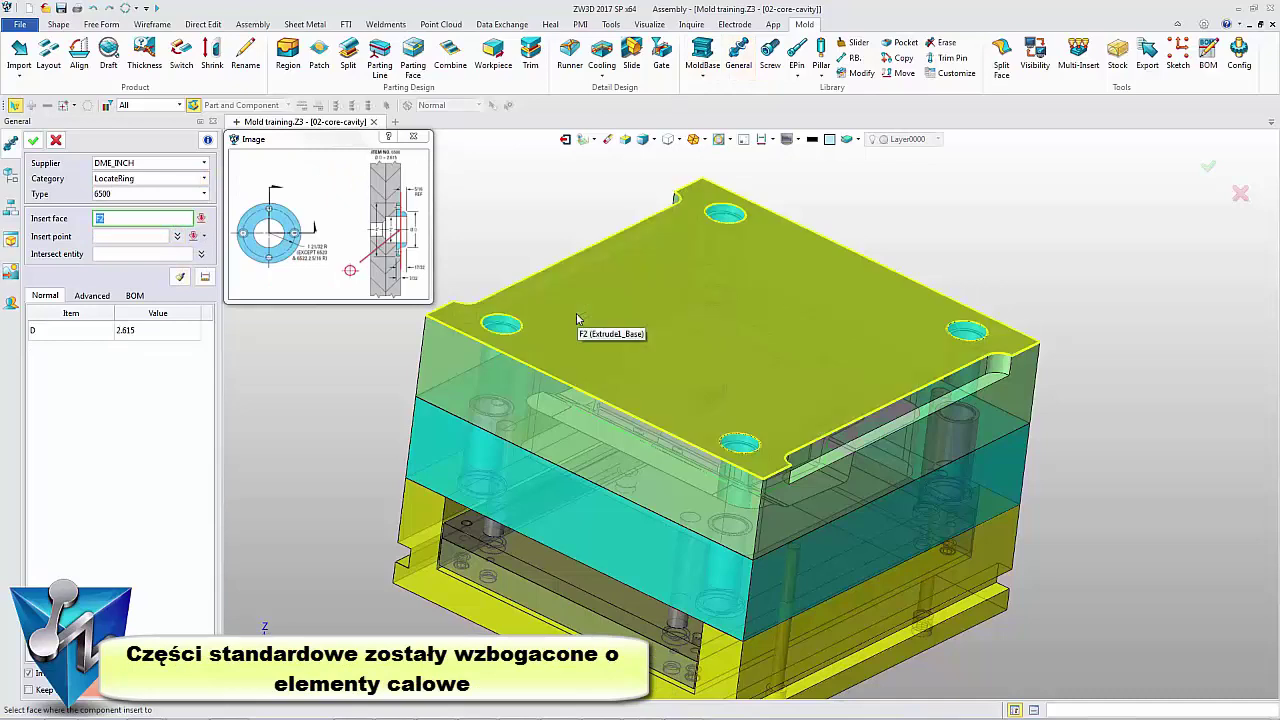
click(560, 250)
right_click(528, 210)
click(590, 341)
click(427, 318)
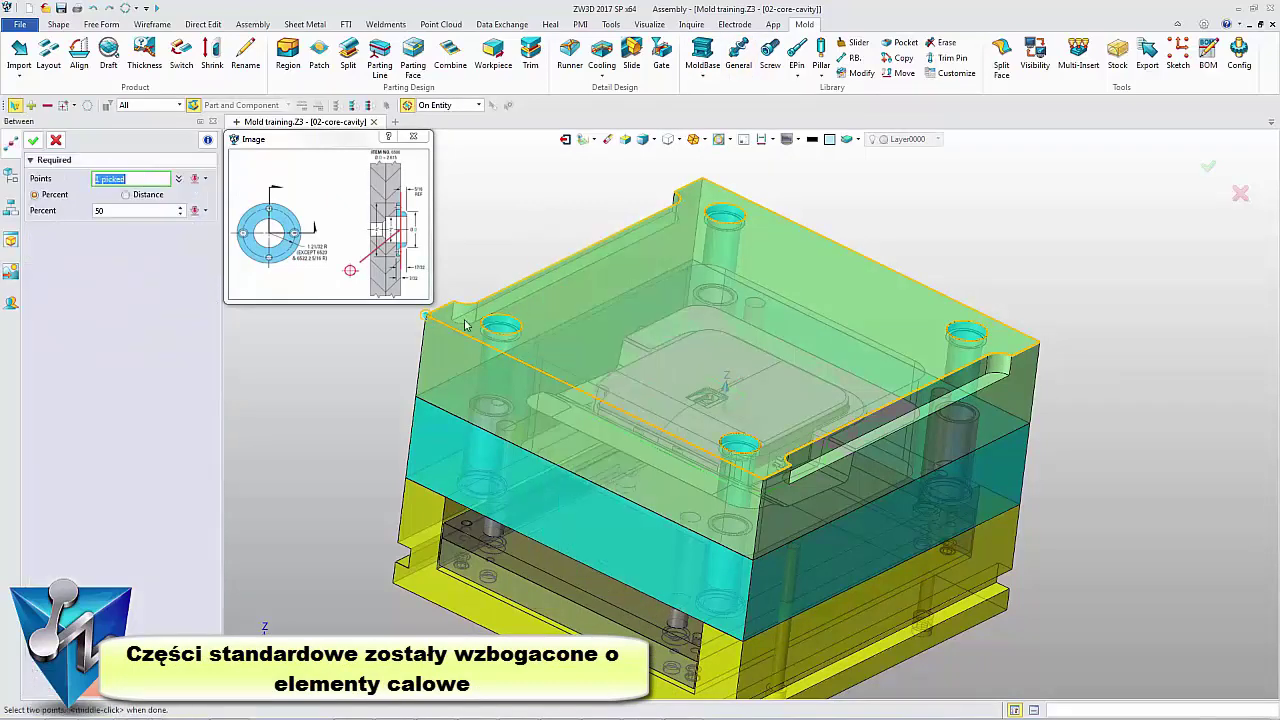
click(1040, 341)
key(Return)
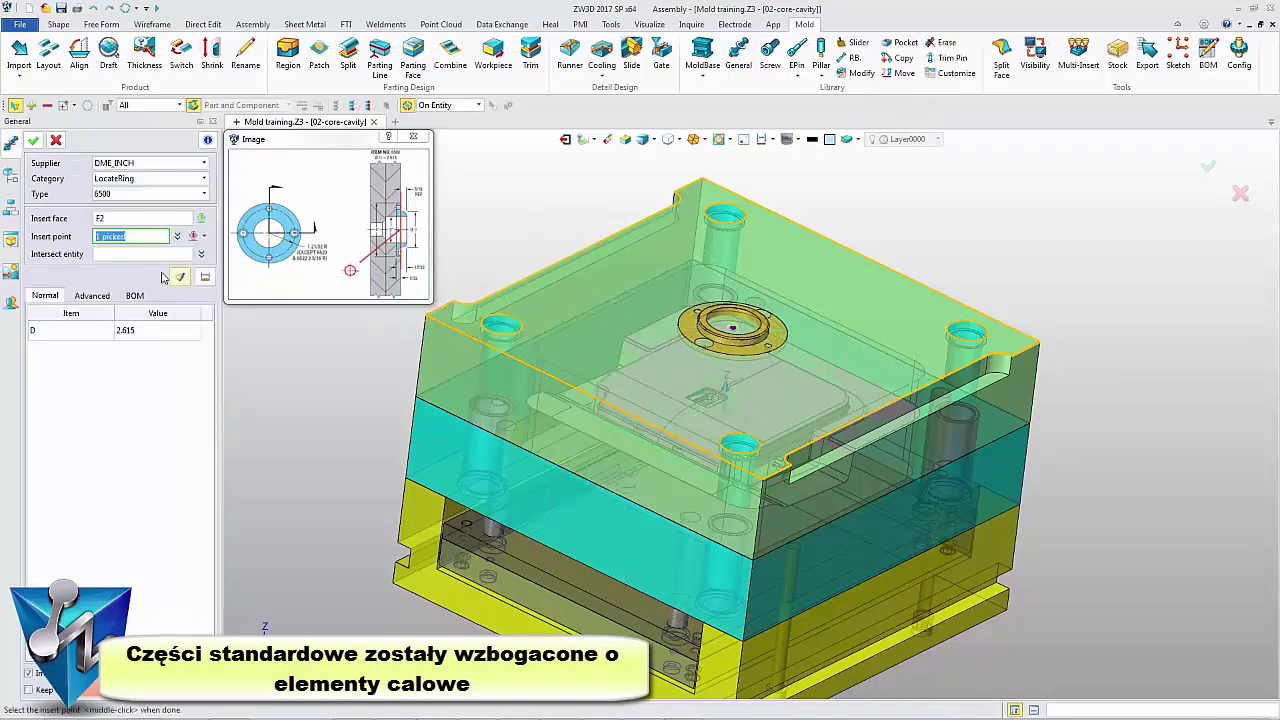
Pocket the locate ring into the top mold plate and insert it.
click(140, 256)
click(485, 384)
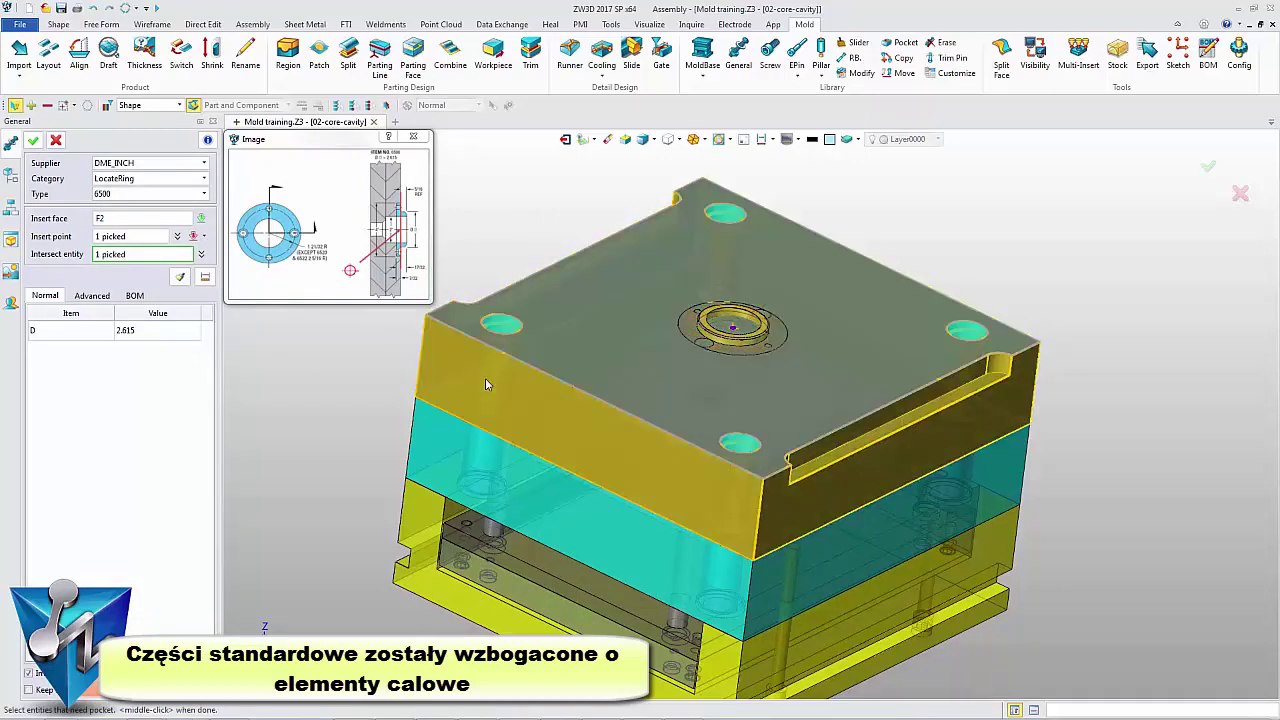
click(91, 296)
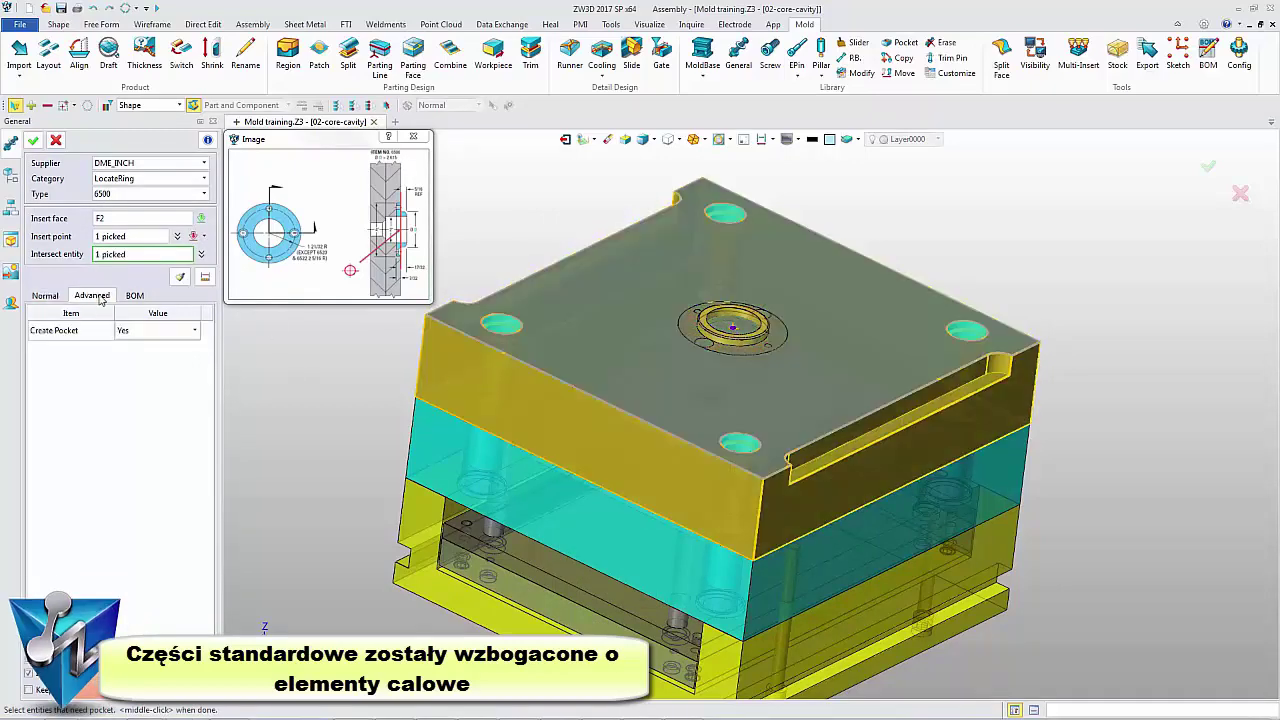
click(33, 140)
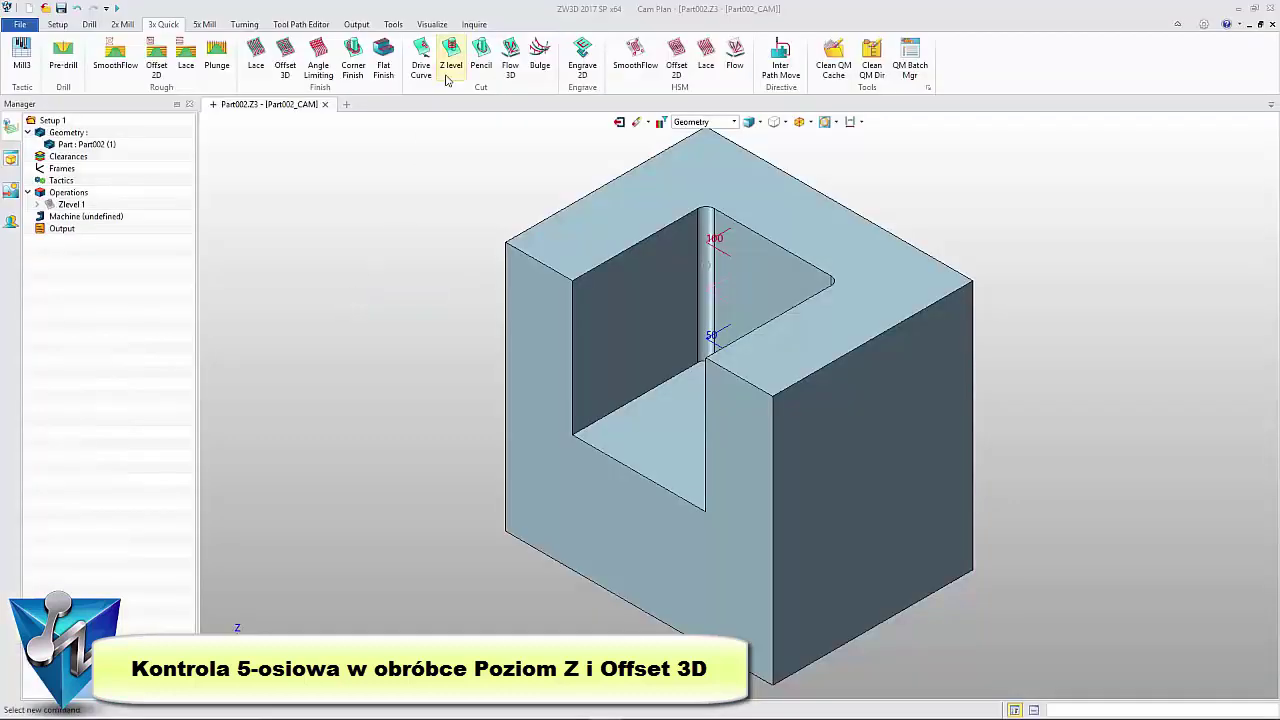
Create a Z-level operation with 5X Point Control axis type and calculate its toolpath.
click(451, 50)
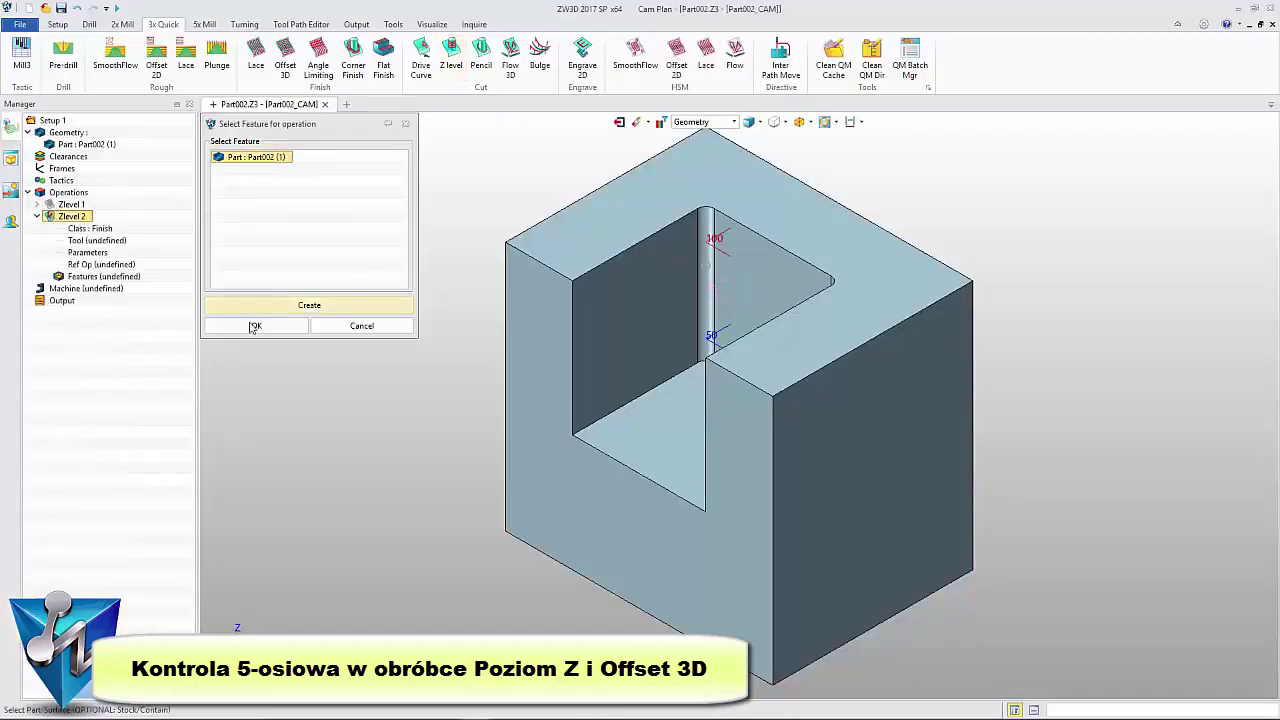
click(254, 327)
click(250, 165)
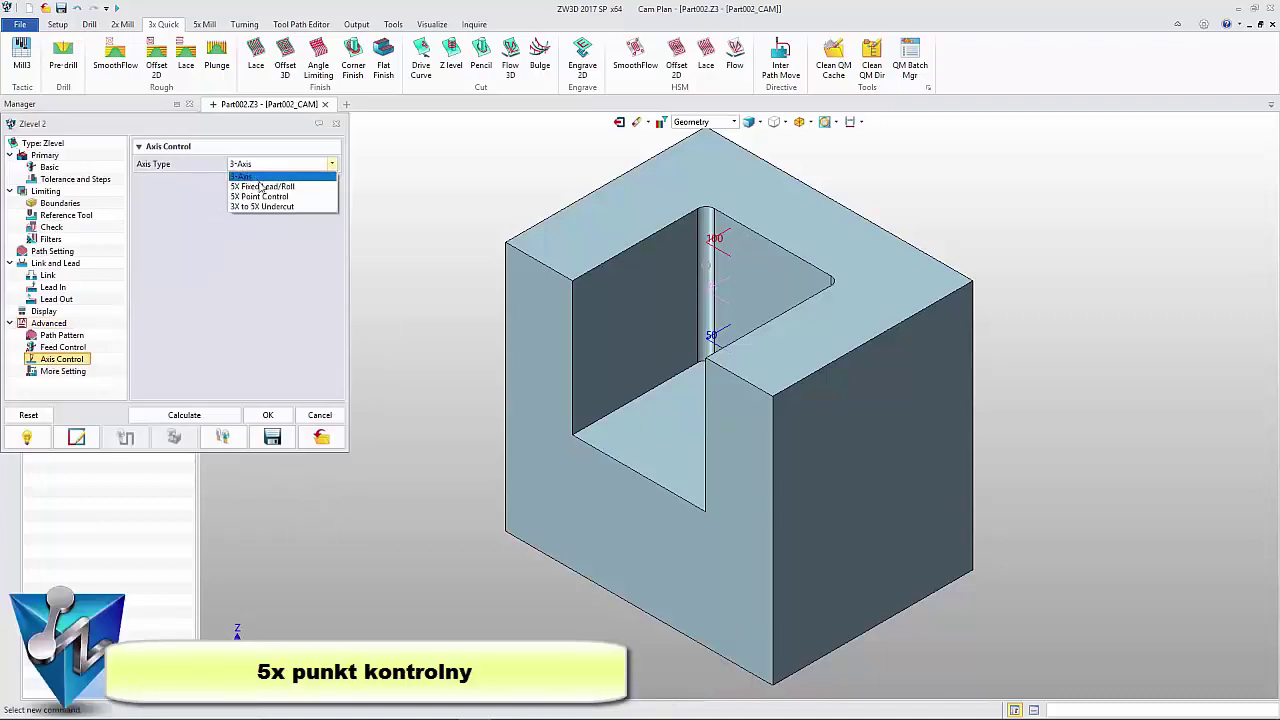
click(259, 196)
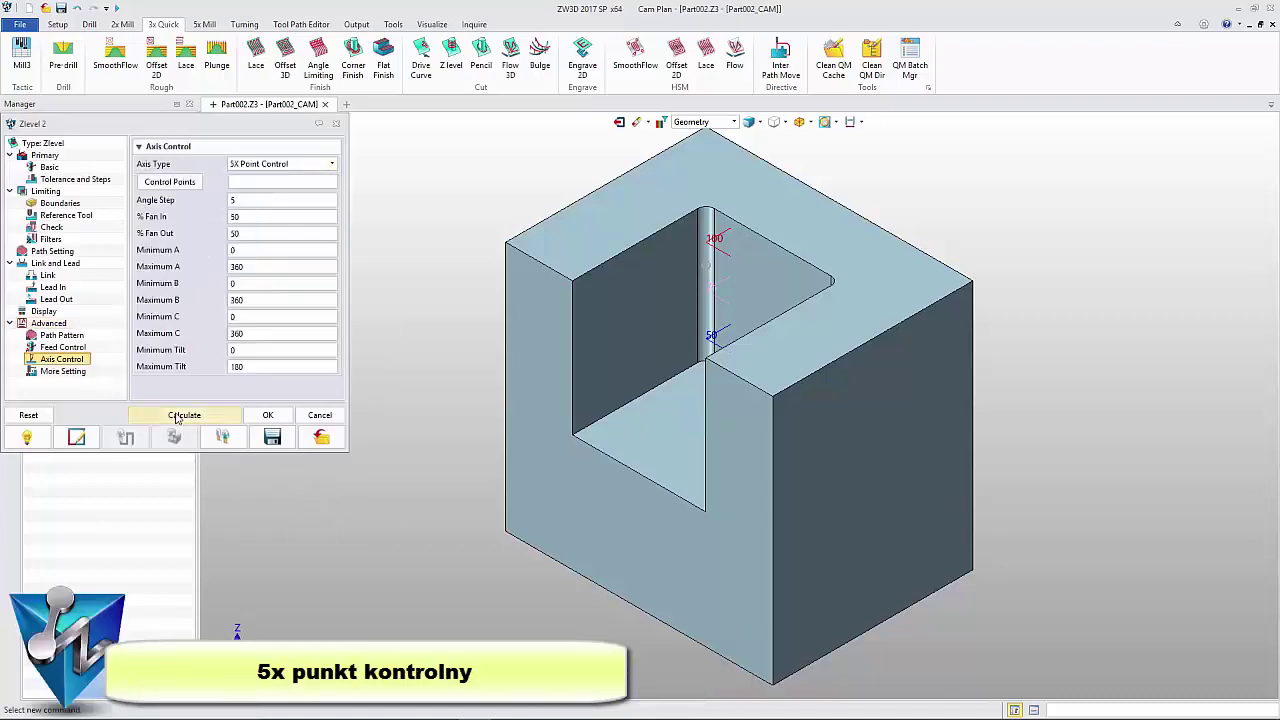
click(177, 416)
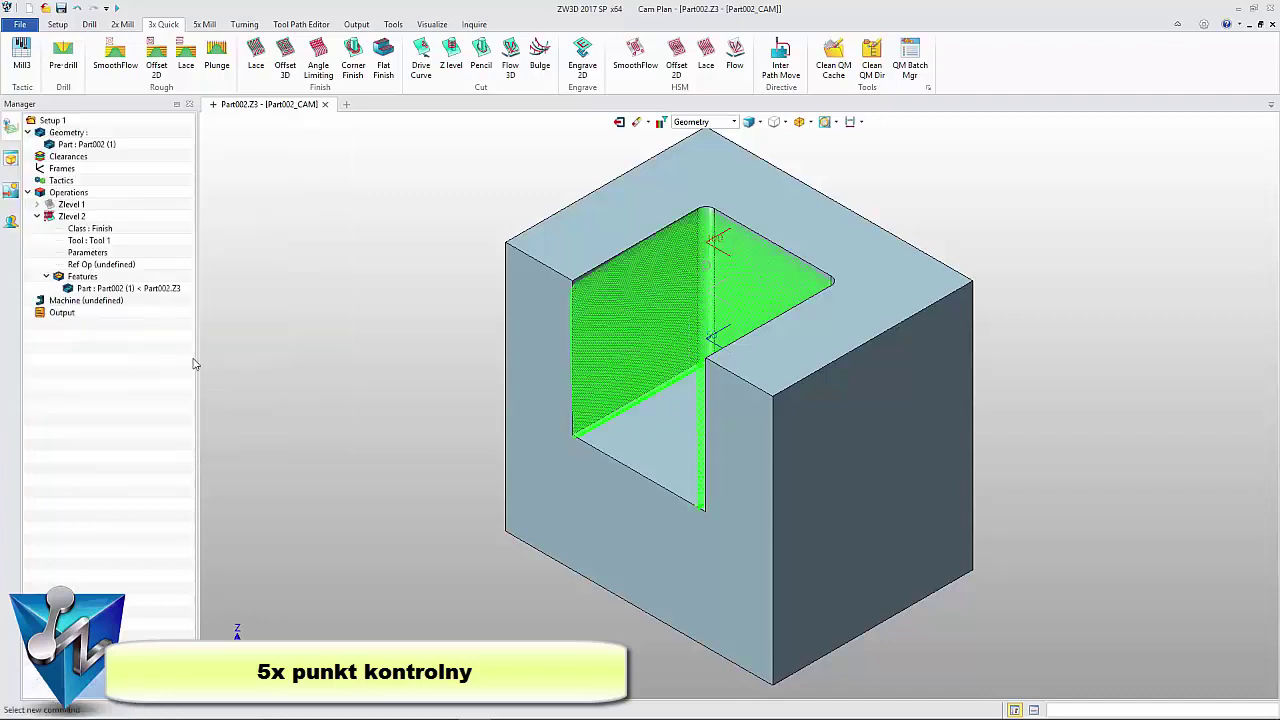
Verify the Zlevel 2 toolpath, jumping the tool to a picked point.
right_click(72, 216)
click(137, 404)
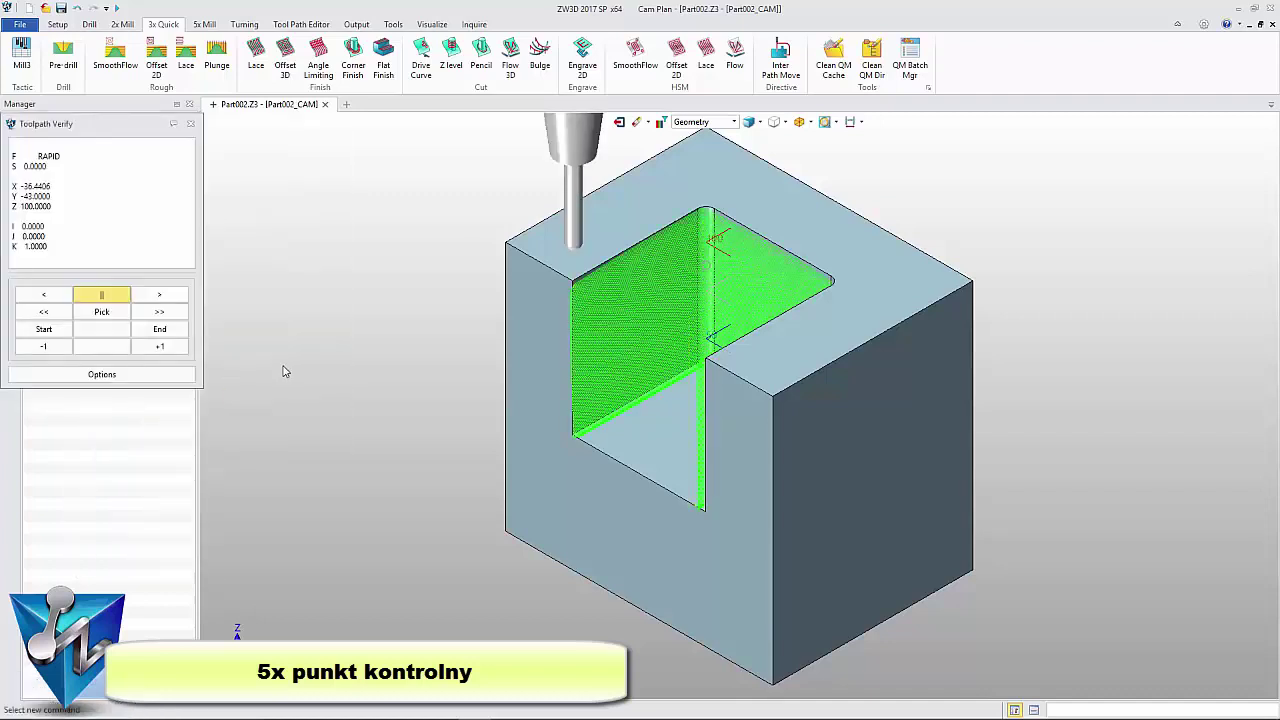
click(101, 311)
click(596, 322)
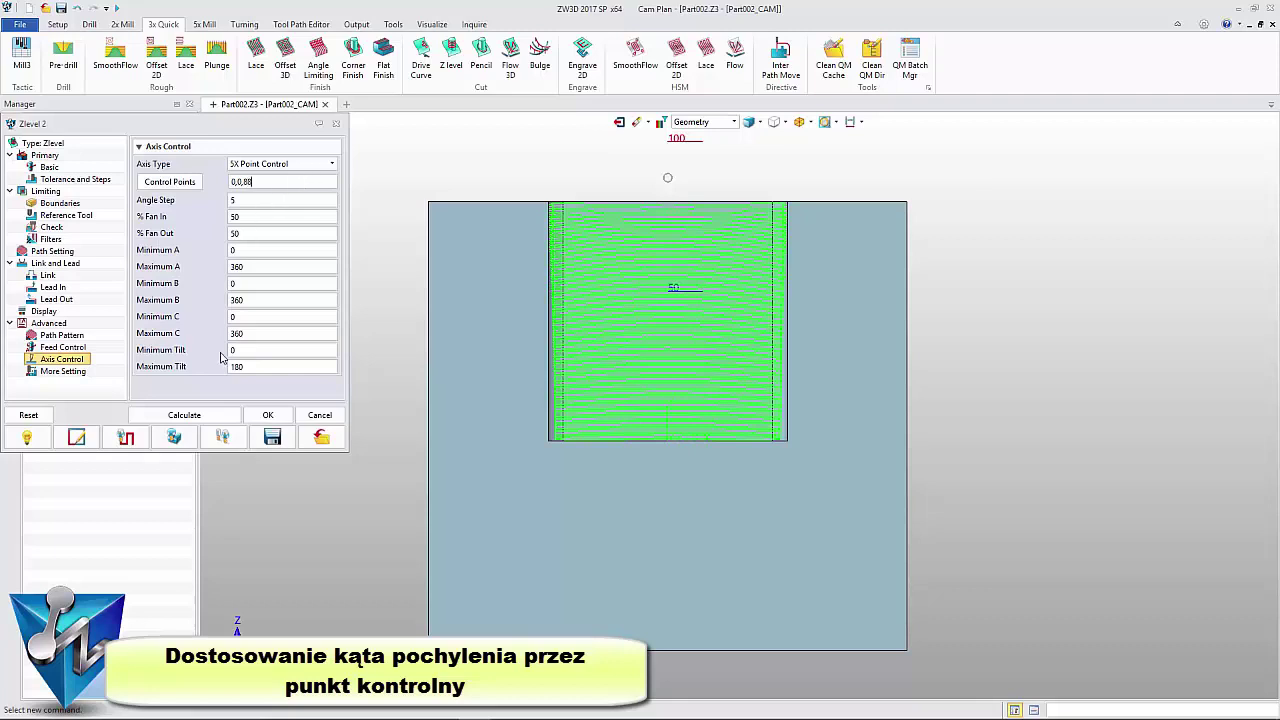
Recalculate Zlevel 2 with control point 0,0,88 and step through its toolpath simulation.
click(204, 419)
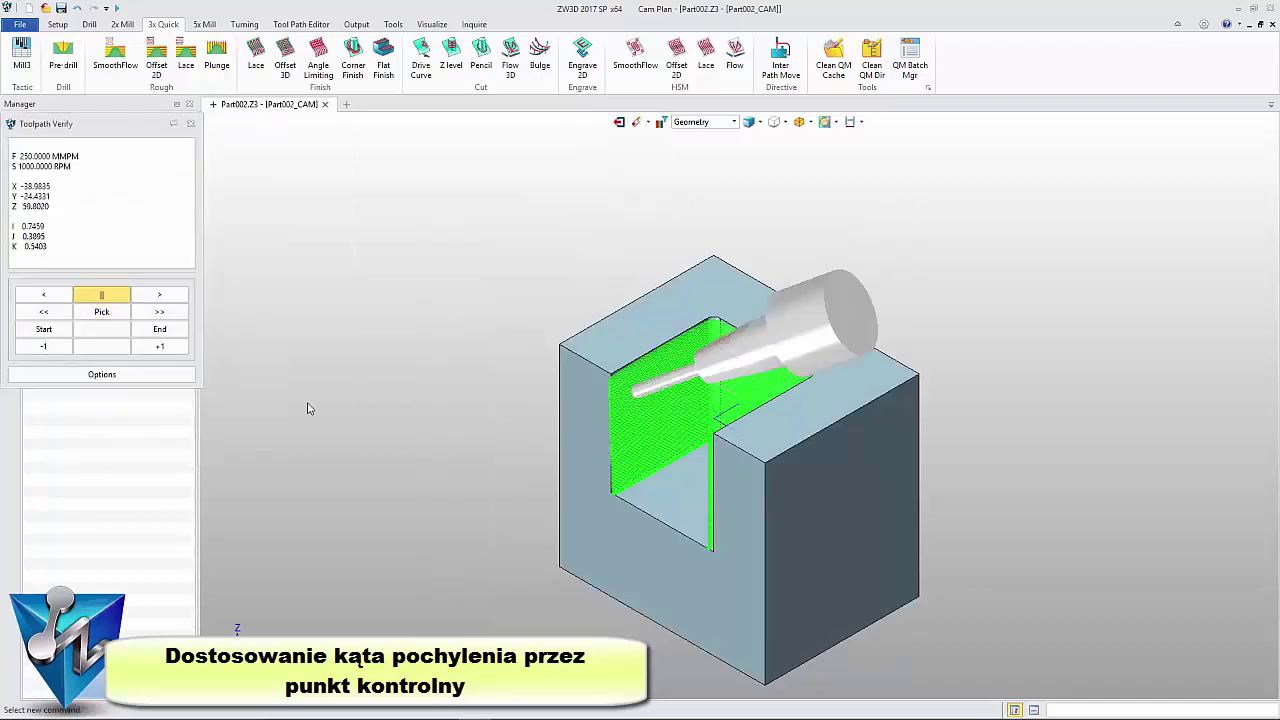
click(152, 298)
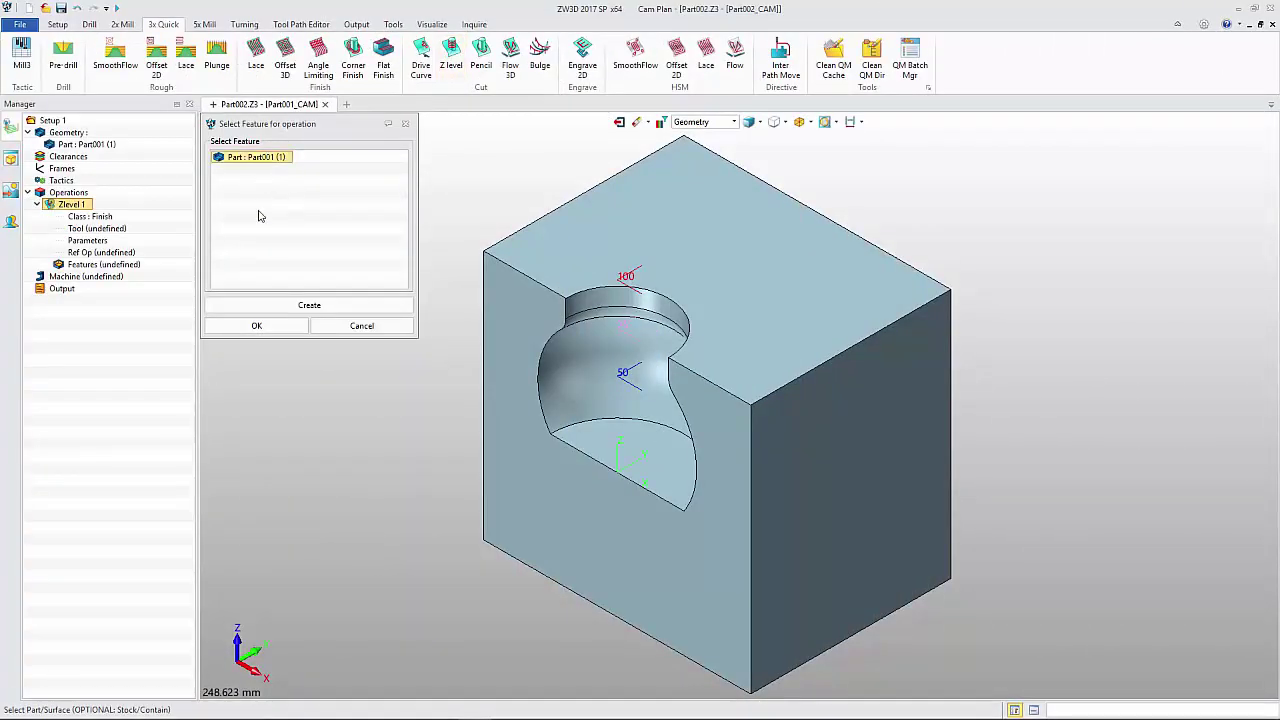
Give Zlevel 1 the part feature, a cutting tool and 3X to 5X Undercut axis type, then calculate it.
click(256, 325)
double_click(258, 368)
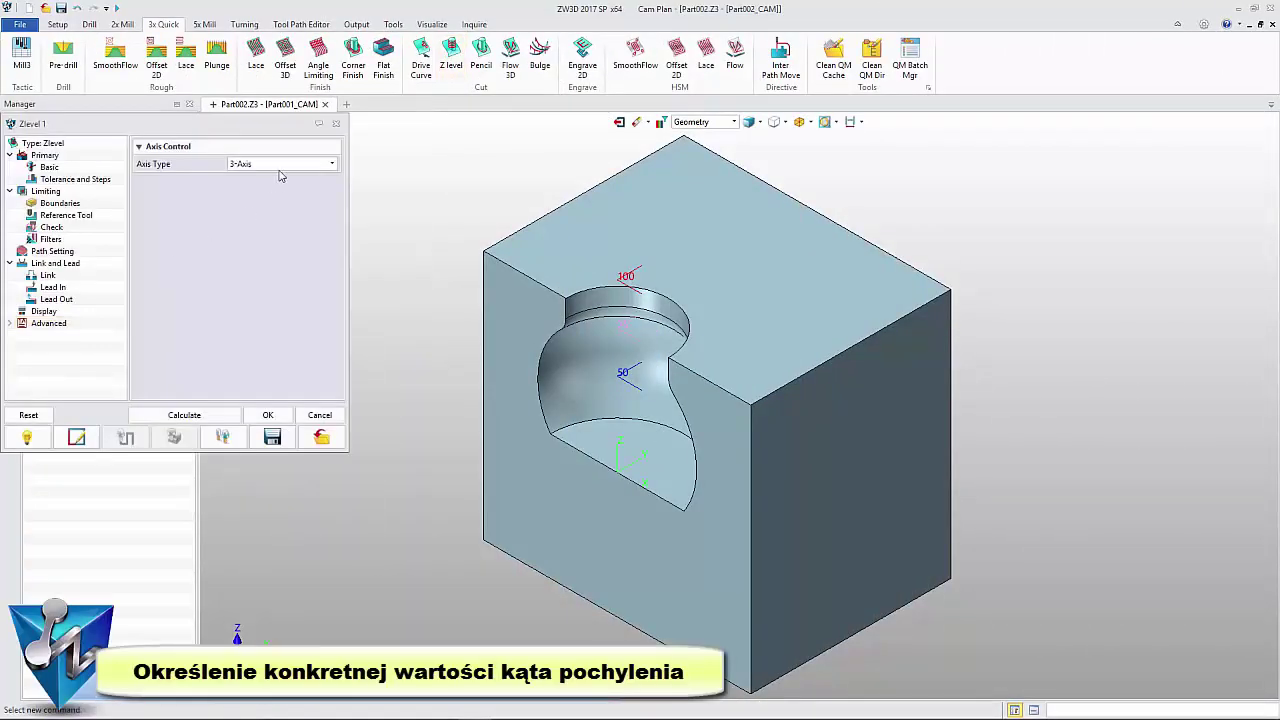
click(280, 165)
click(260, 207)
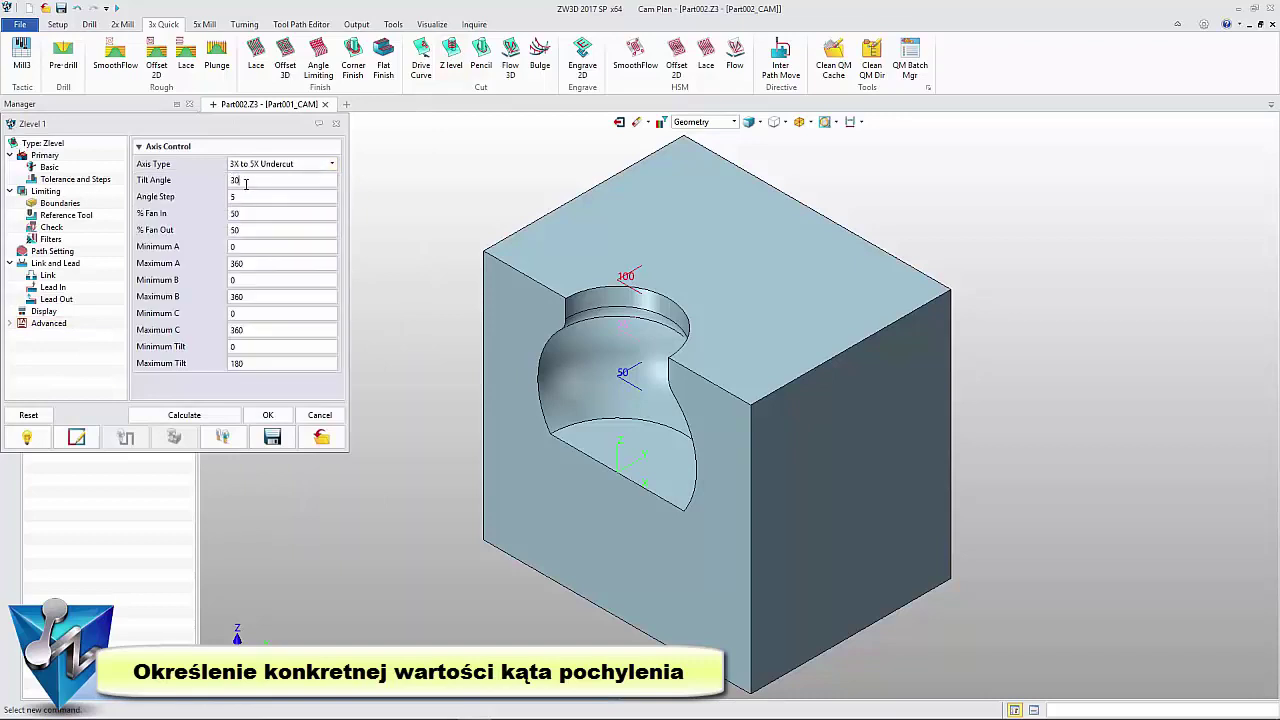
click(198, 414)
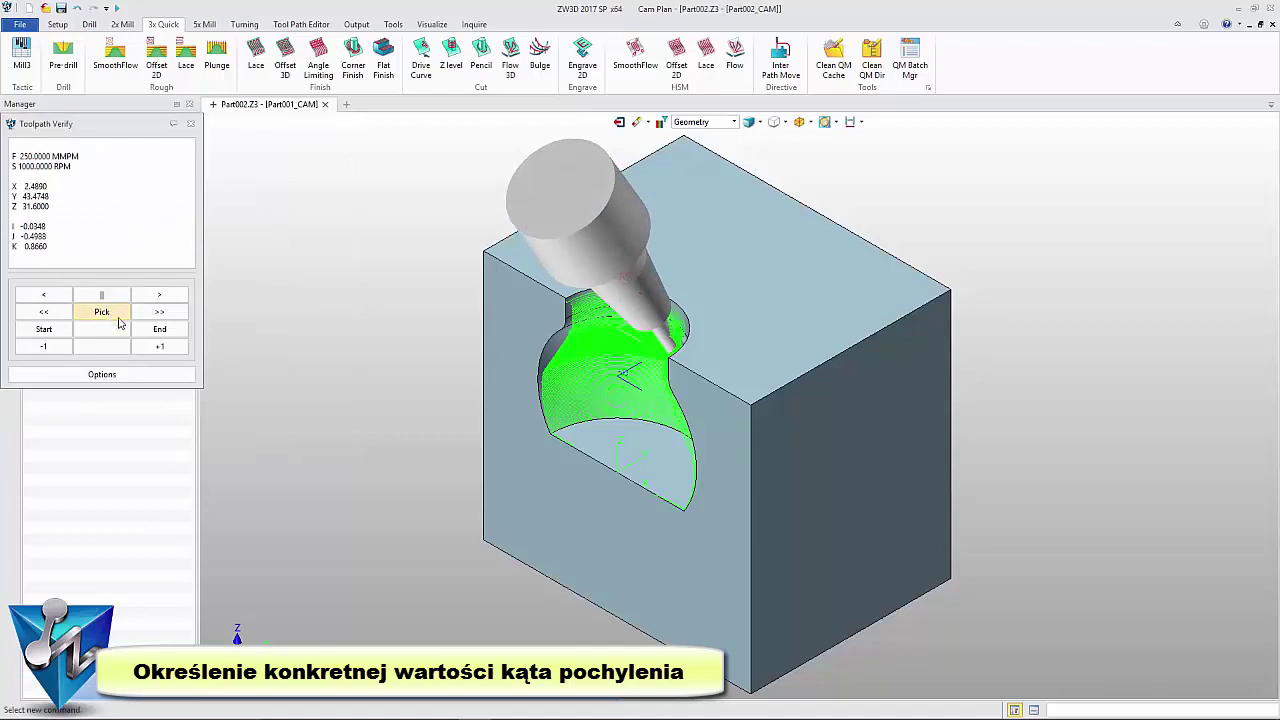
Play through the undercut toolpath simulation, then reopen Zlevel 1's parameters for the tilt angle 20 change.
click(585, 395)
click(148, 298)
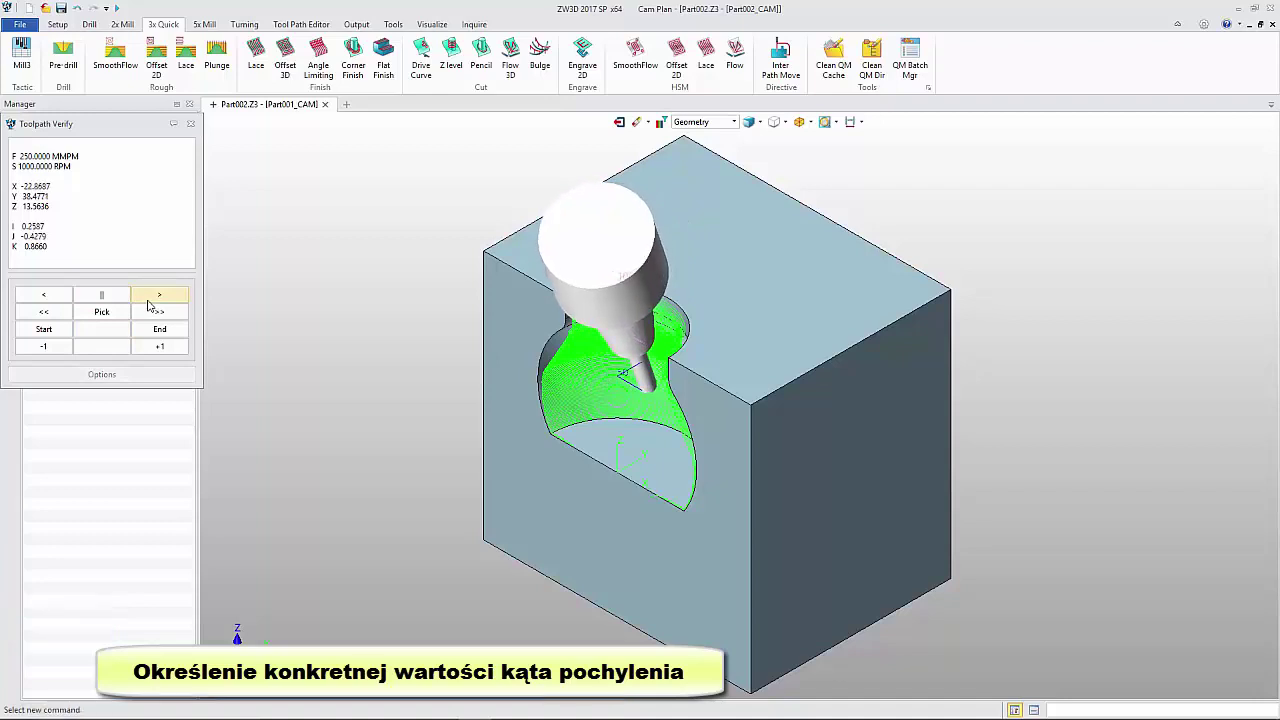
key(Escape)
double_click(101, 244)
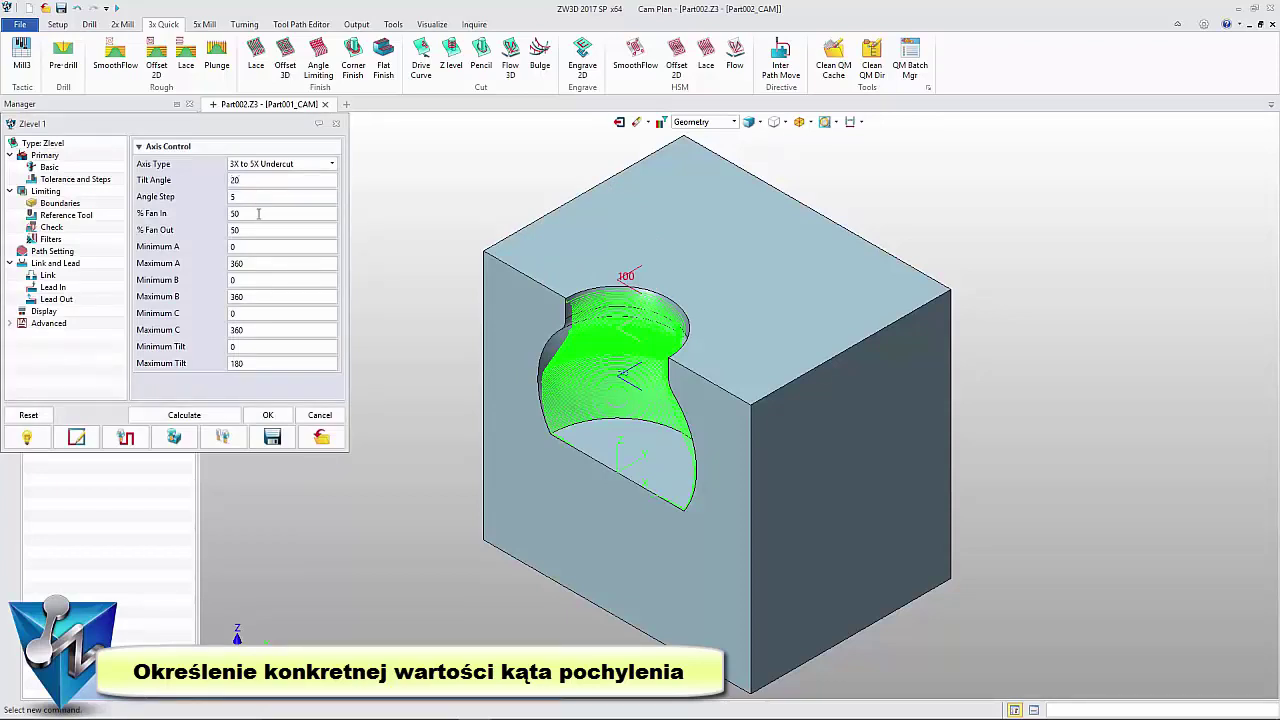
Recalculate Zlevel 1 at 20° tilt, play and pause its simulation, then accept the operation.
click(165, 414)
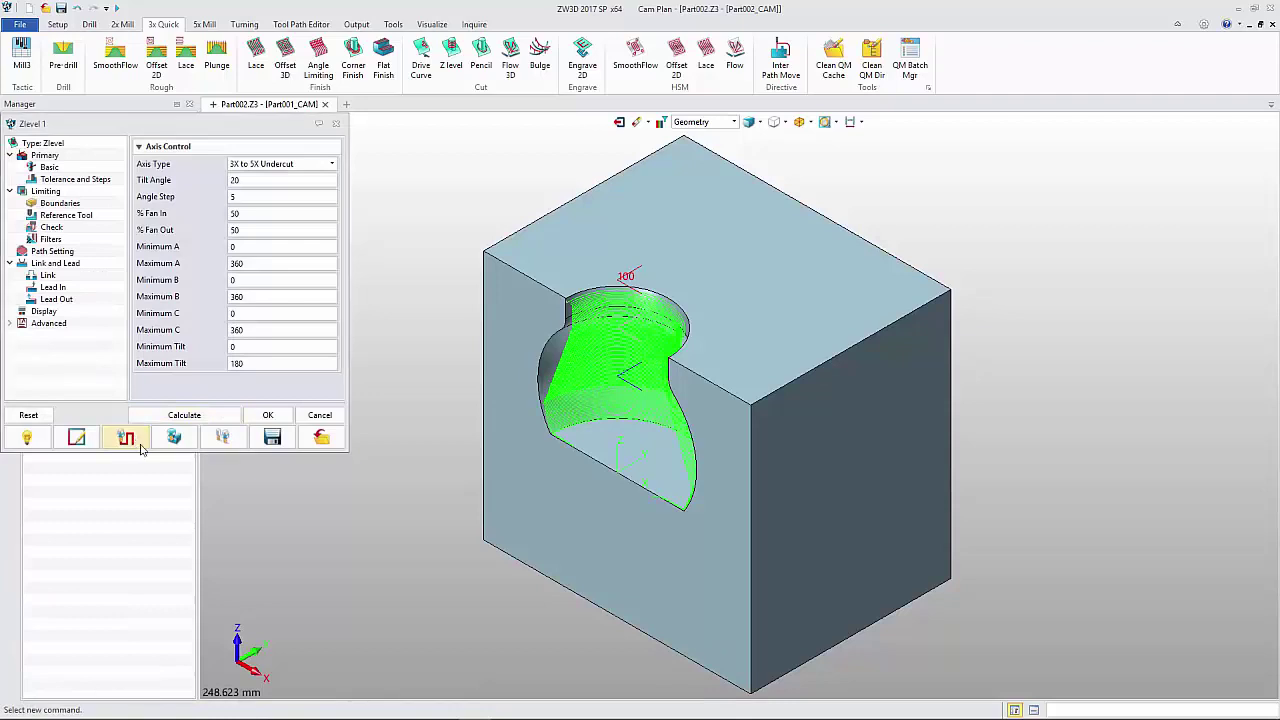
click(125, 437)
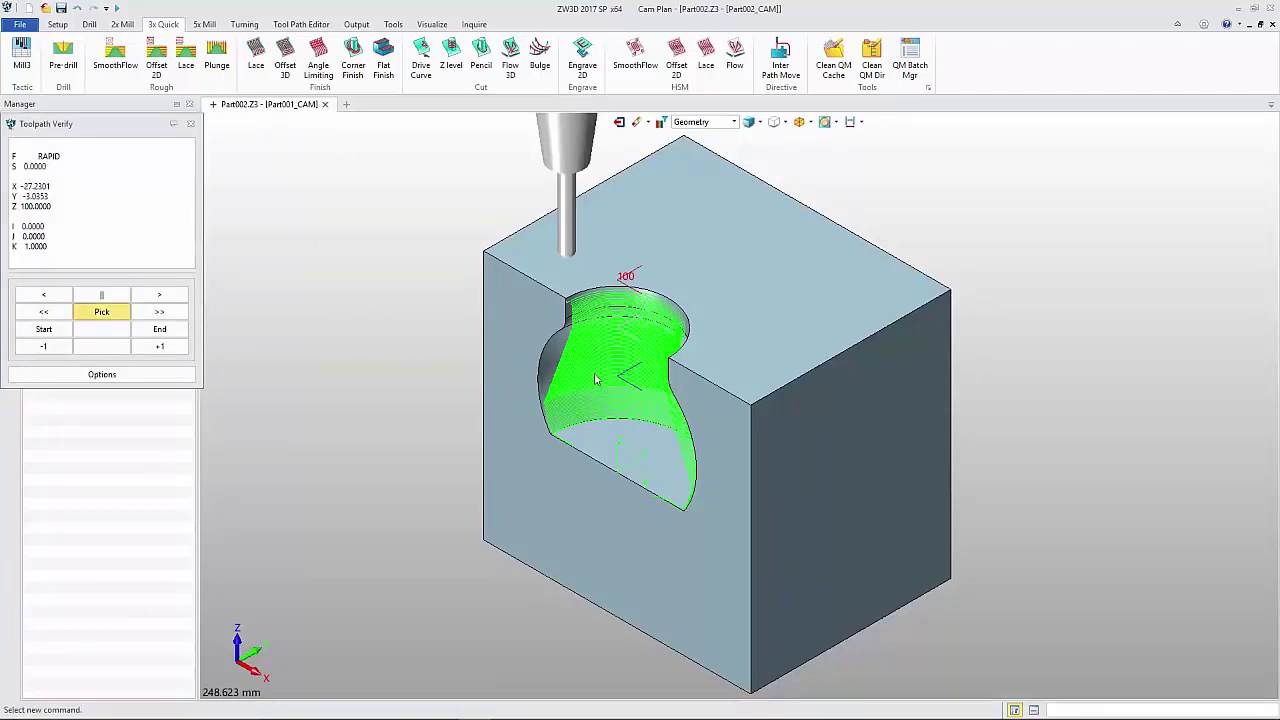
click(157, 297)
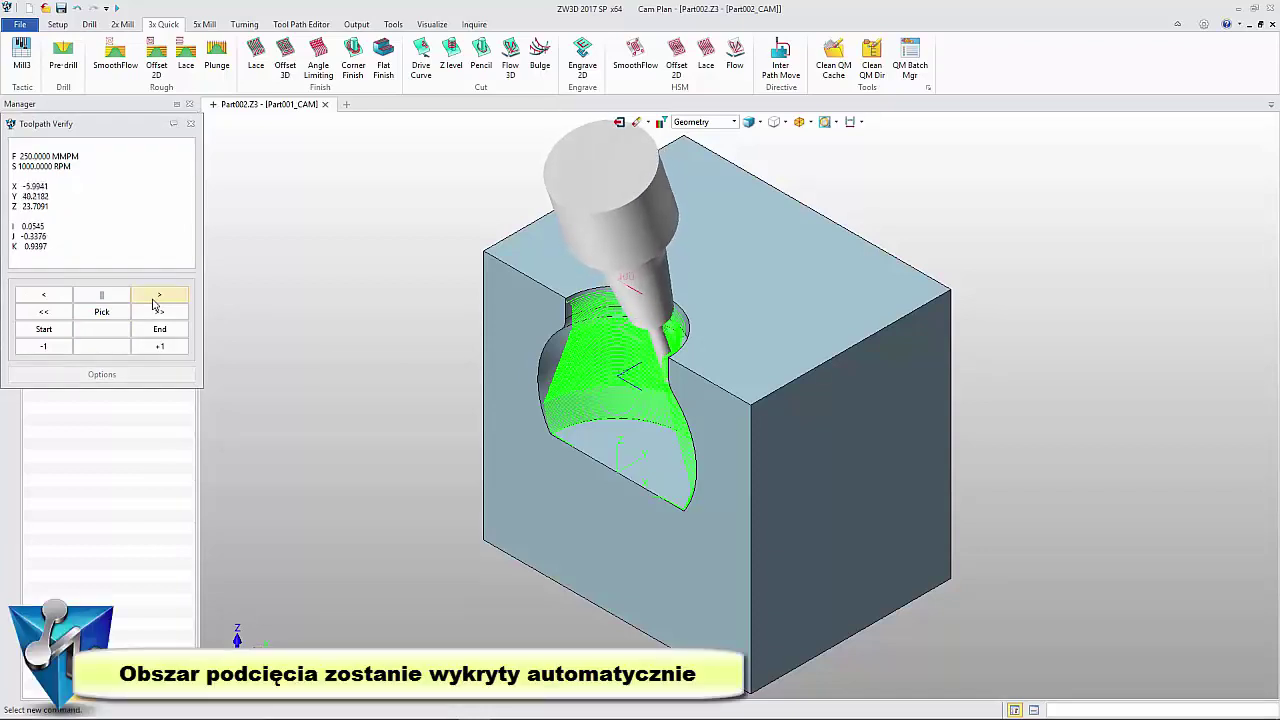
click(101, 295)
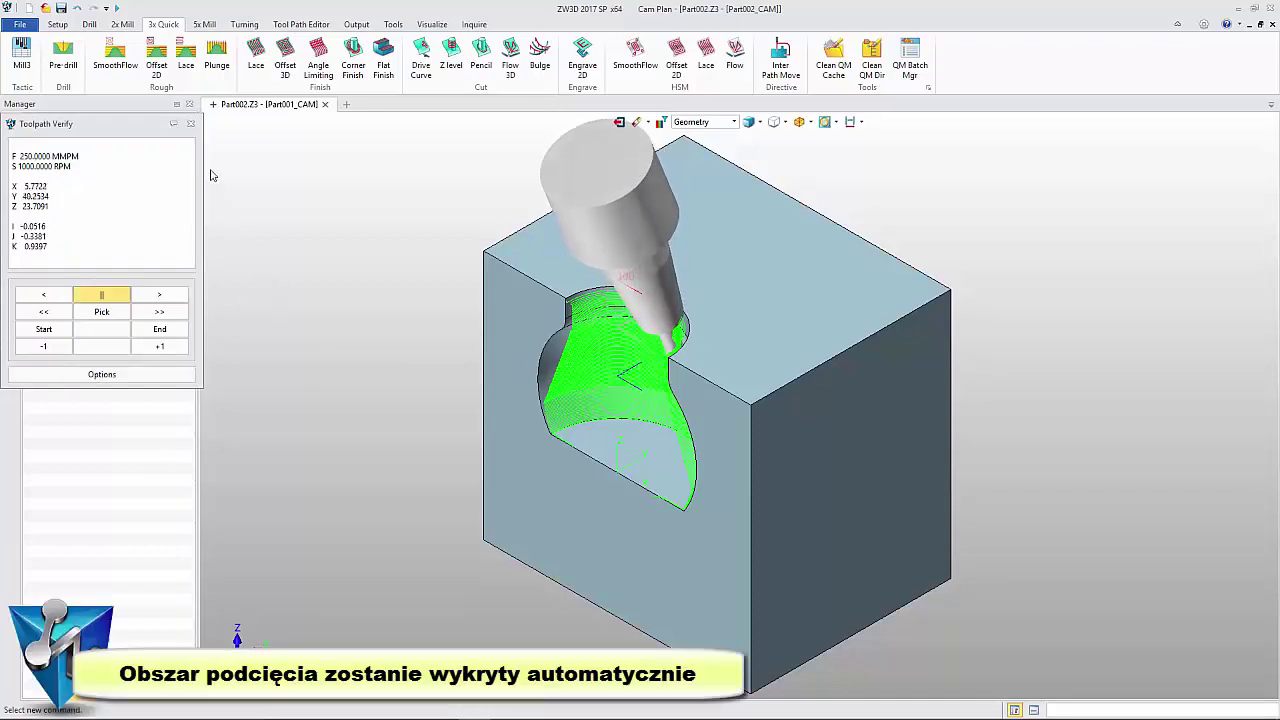
click(190, 123)
click(336, 124)
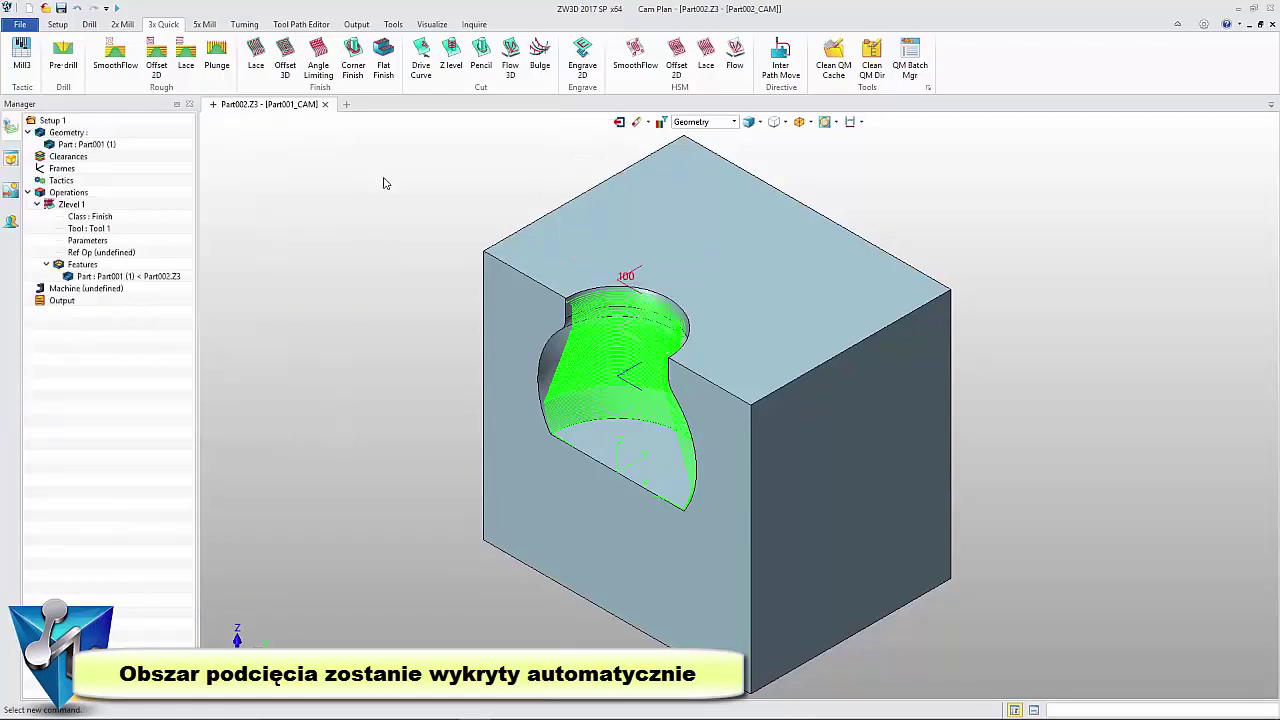